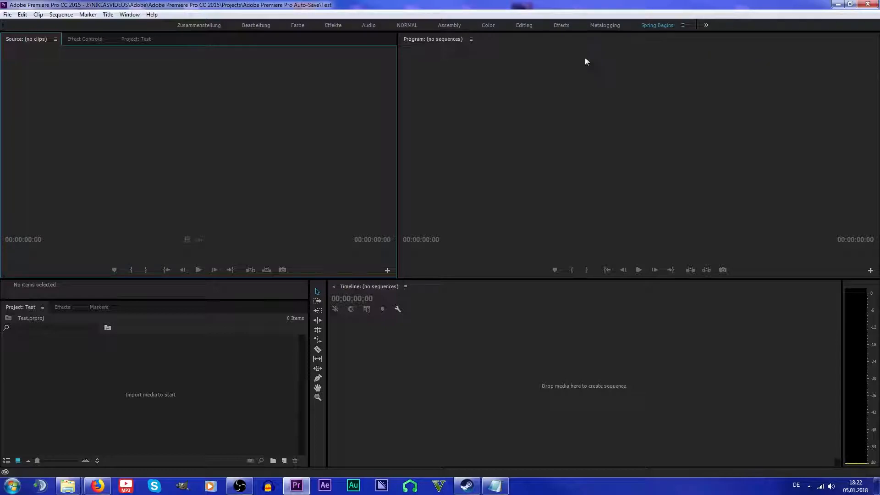
- Look at the Zusammenstellung and Editing workspace layouts and return to the Spring Begins workspace
{"action": "key", "text": "alt+shift+1"}
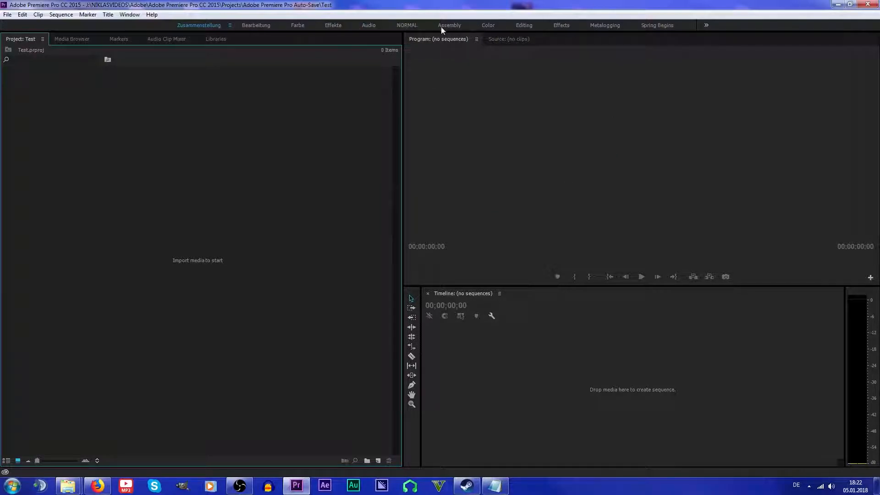
{"action": "left_click", "coordinate": [524, 25]}
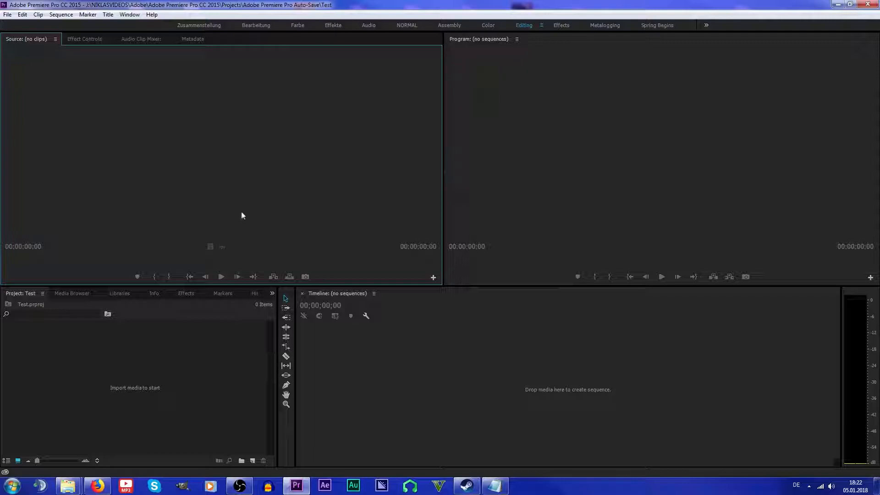
{"action": "left_click", "coordinate": [658, 25]}
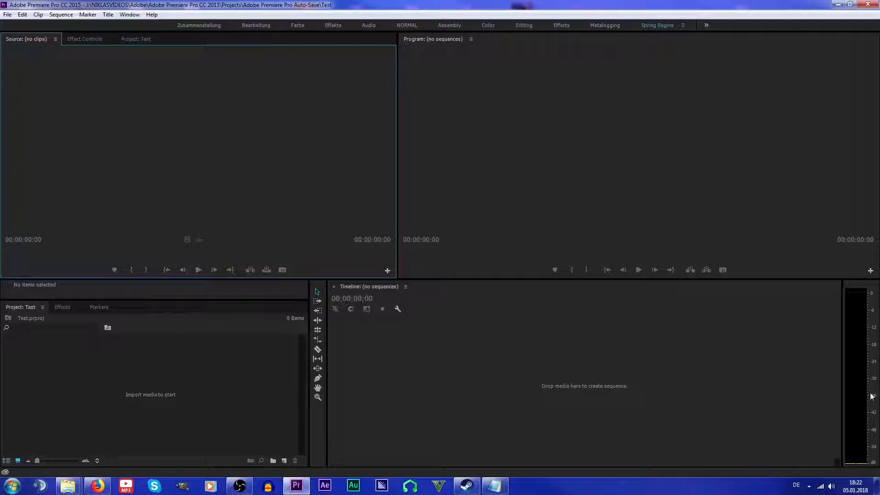
- Bring up the file browser window with the DSLR folder and move it off this screen onto the second monitor
{"action": "left_click", "coordinate": [68, 485]}
{"action": "left_click", "coordinate": [58, 426]}
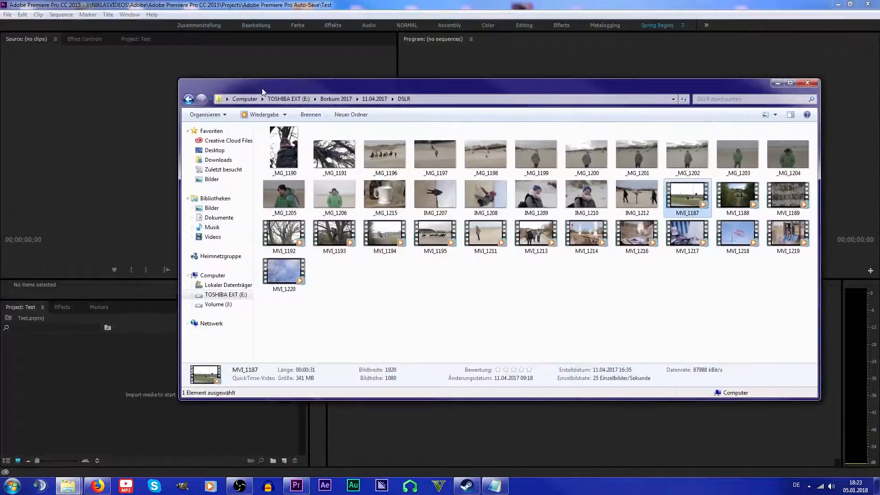
{"action": "left_click_drag", "start_coordinate": [294, 86], "coordinate": [879, 89]}
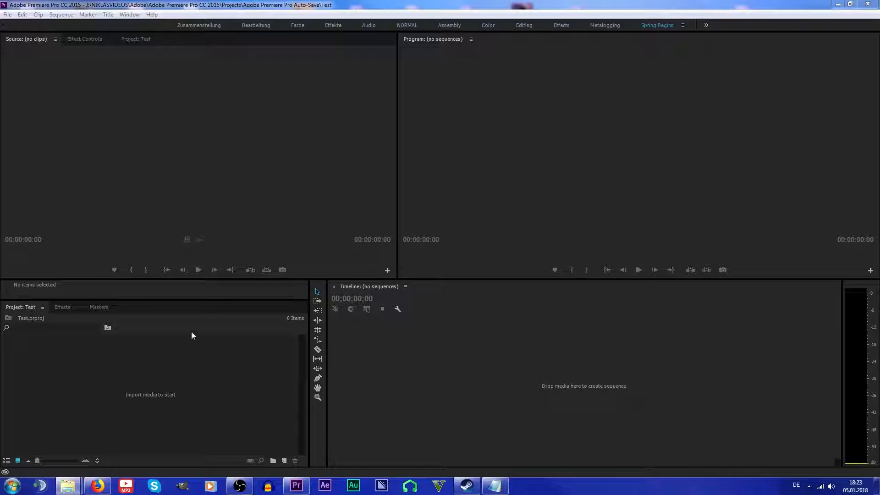
{"action": "left_click", "coordinate": [601, 387]}
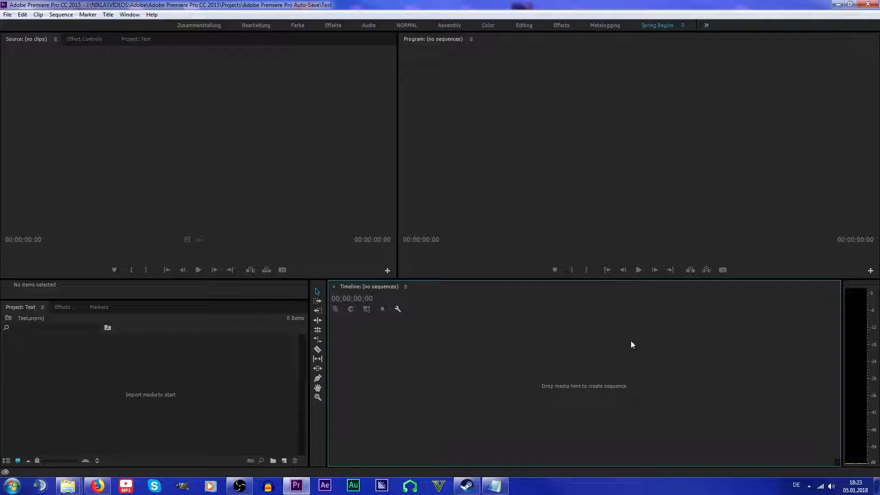
{"action": "left_click", "coordinate": [236, 353]}
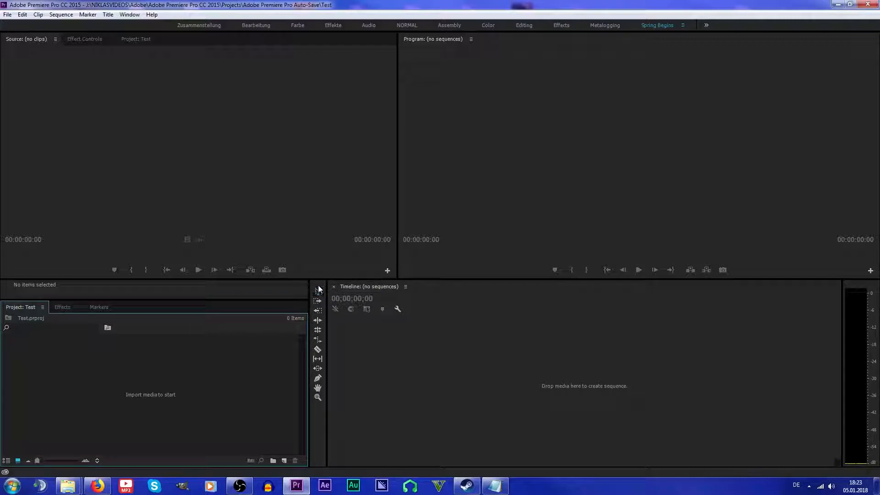
{"action": "left_click", "coordinate": [328, 139]}
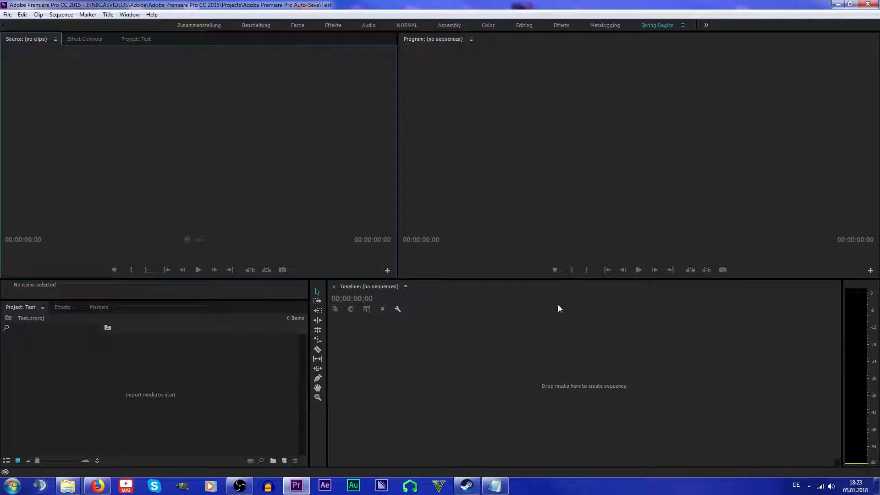
{"action": "key", "text": "alt+Tab"}
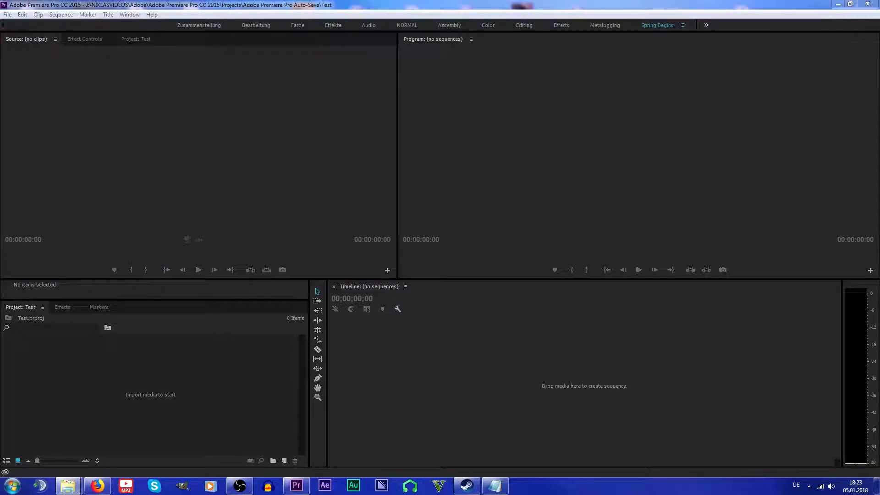
- Create a bin named DSLR Footage in the Test project
{"action": "left_click", "coordinate": [80, 389]}
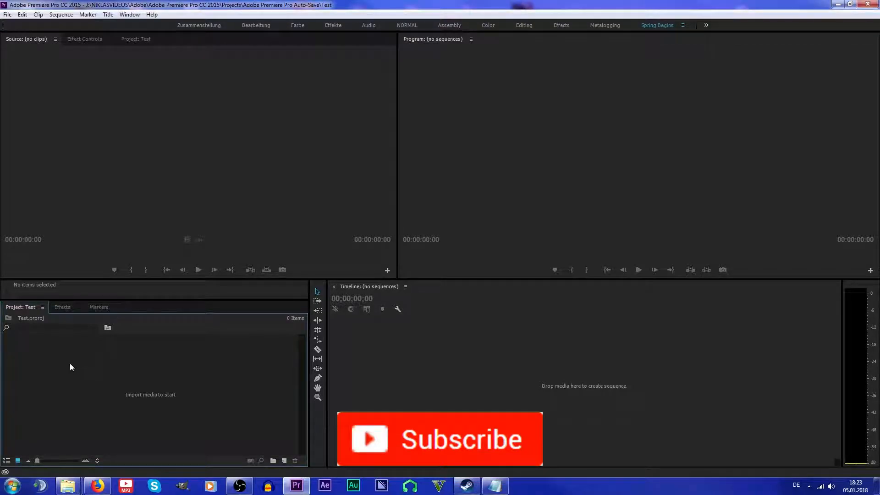
{"action": "right_click", "coordinate": [71, 366]}
{"action": "left_click", "coordinate": [122, 383]}
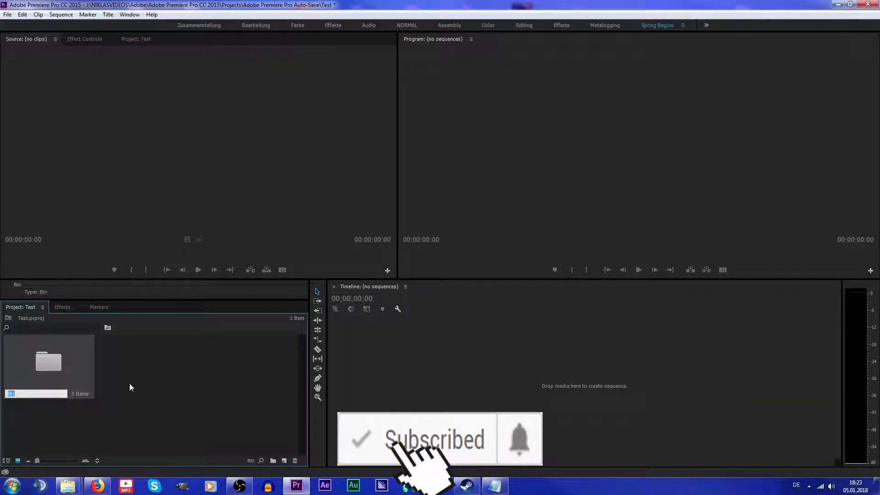
{"action": "type", "text": "DSLR "}
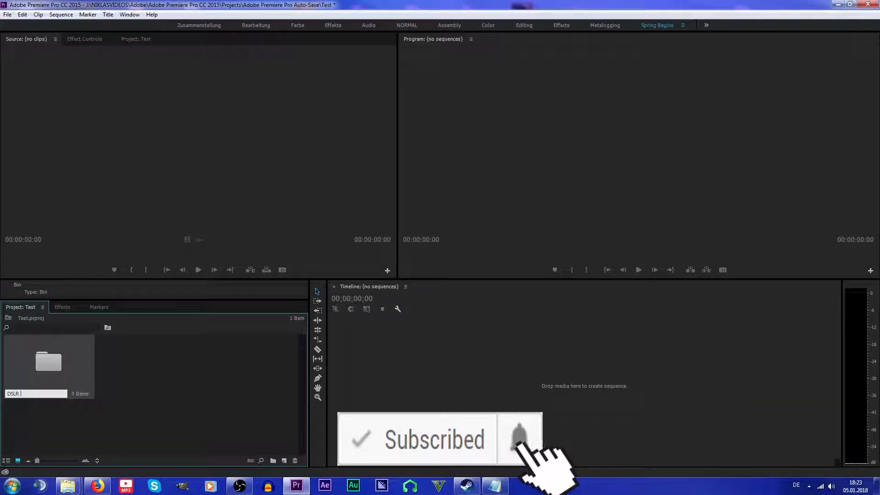
{"action": "type", "text": "Footage"}
{"action": "key", "text": "Return"}
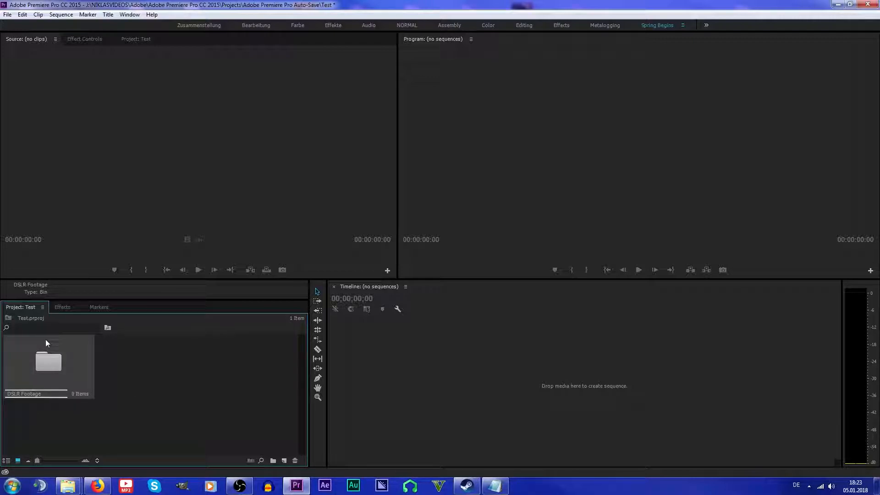
- Import the MOV clips from the DSLR folder into the DSLR Footage bin
{"action": "double_click", "coordinate": [46, 341]}
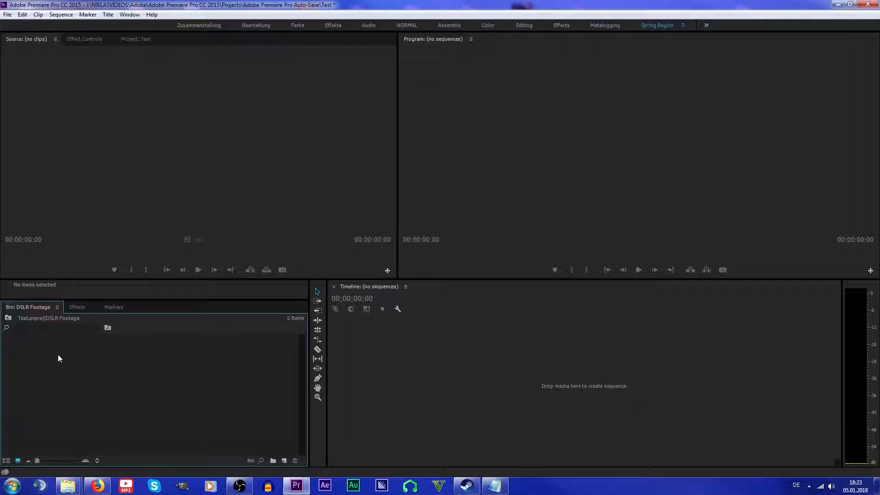
{"action": "left_click", "coordinate": [74, 306]}
{"action": "left_click", "coordinate": [45, 306]}
{"action": "left_click_drag", "start_coordinate": [108, 356], "coordinate": [71, 372]}
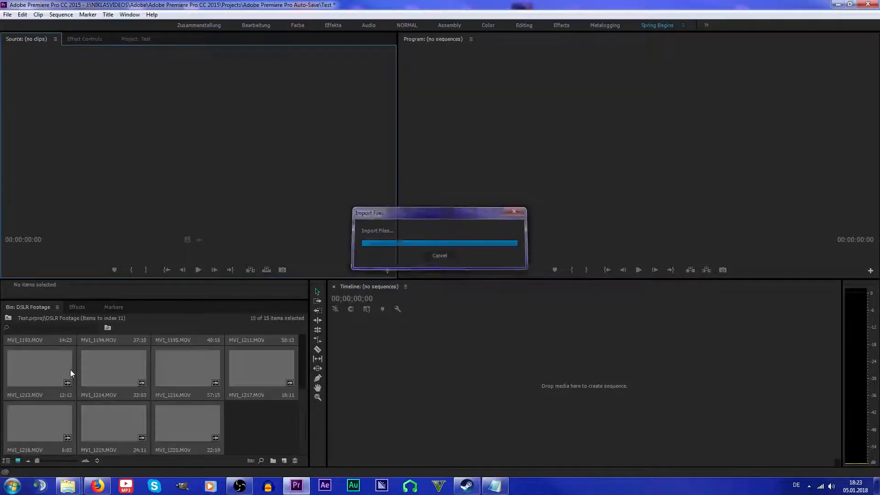
{"action": "scroll", "coordinate": [70, 364], "scroll_direction": "up", "scroll_amount": 3}
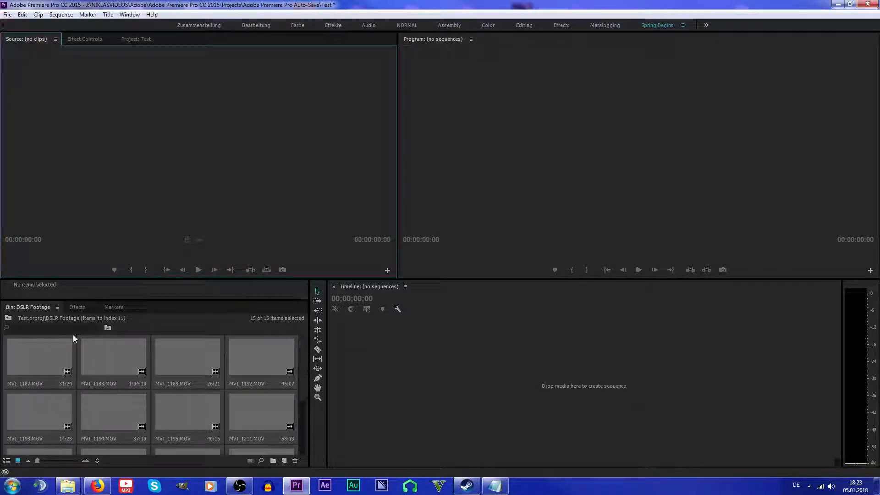
- Start a new sequence at the project's root level using the DSLR 1080p25 preset
{"action": "left_click", "coordinate": [8, 318]}
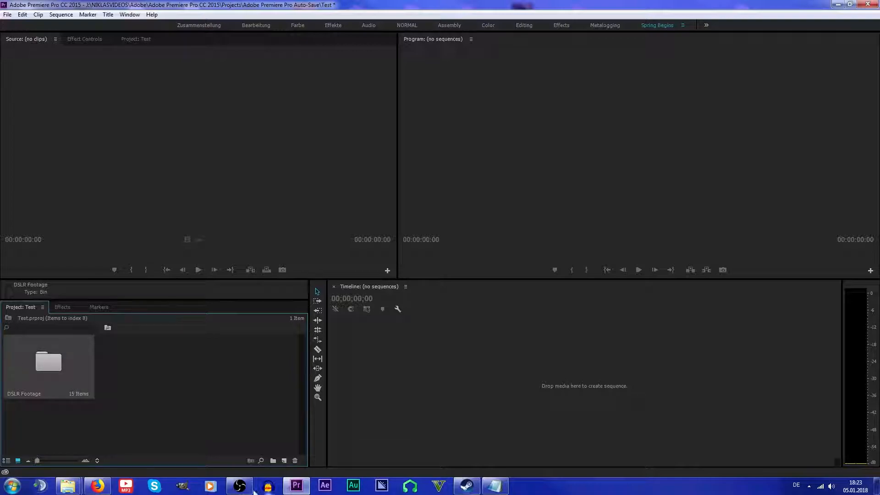
{"action": "left_click", "coordinate": [284, 460]}
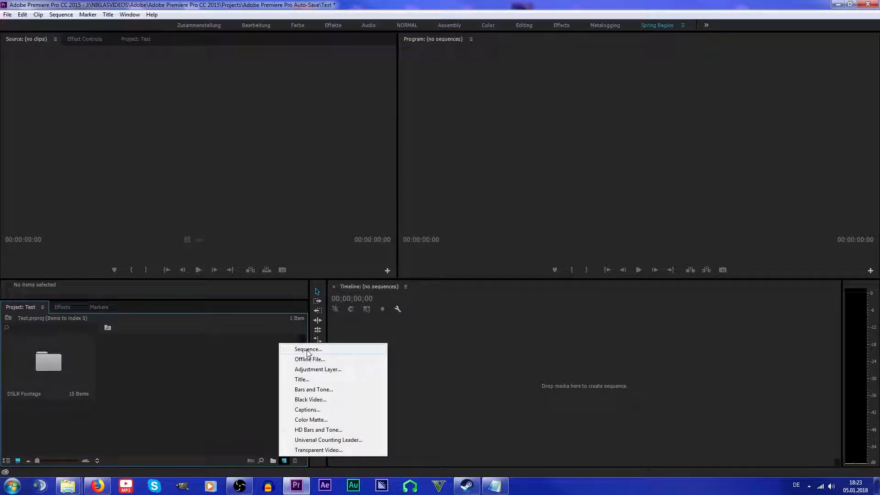
{"action": "left_click", "coordinate": [261, 448]}
{"action": "key", "text": "ctrl+n"}
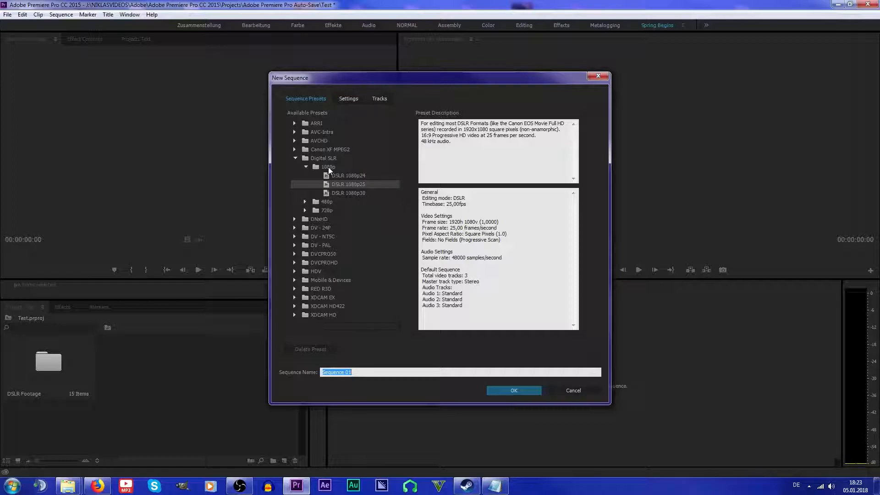
{"action": "left_click", "coordinate": [360, 185]}
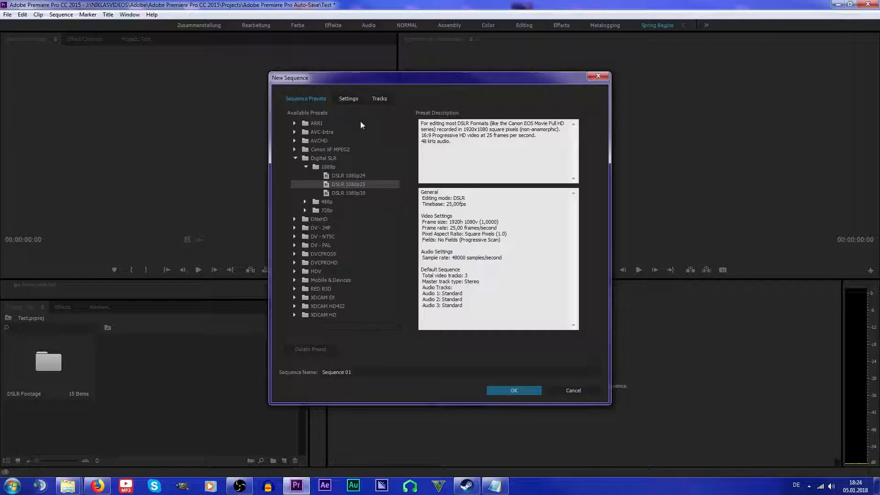
- Set the new sequence's video preview height to 350 and create the sequence
{"action": "left_click", "coordinate": [349, 100]}
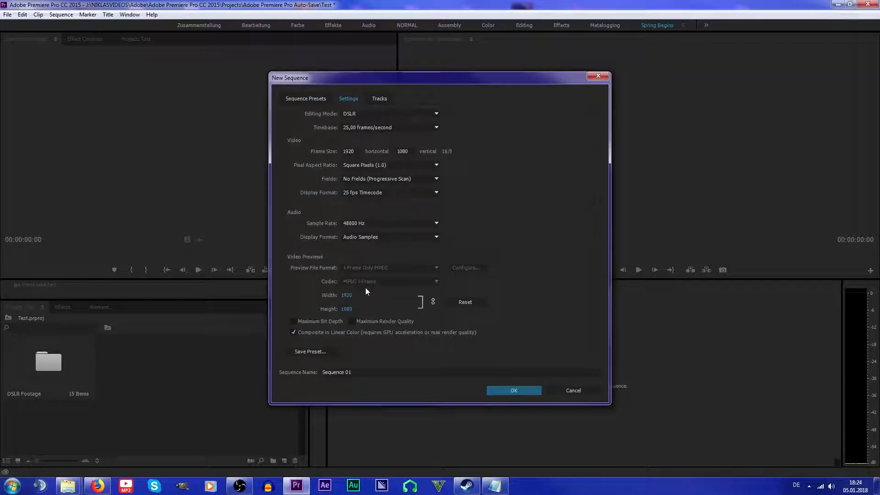
{"action": "left_click", "coordinate": [349, 309]}
{"action": "type", "text": "35"}
{"action": "type", "text": "0"}
{"action": "key", "text": "Return"}
{"action": "left_click", "coordinate": [527, 392]}
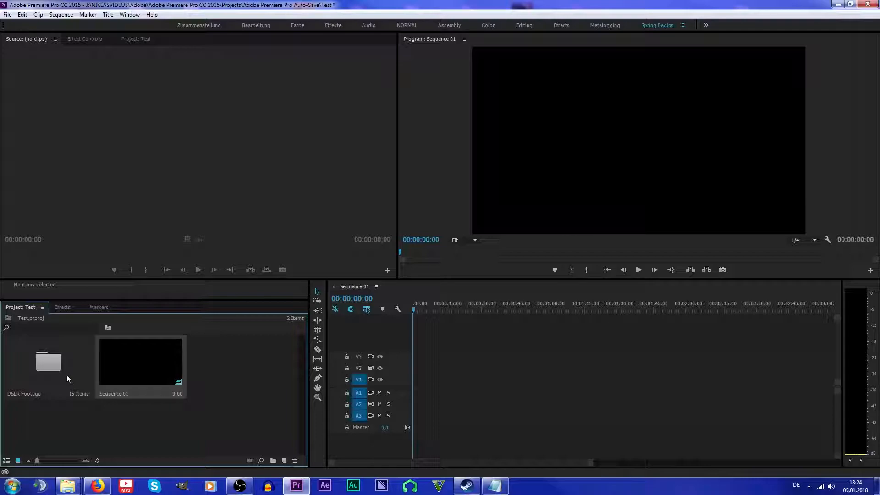
- Place MVI_1187.MOV from the DSLR Footage bin at the start of video track V1
{"action": "mouse_move", "coordinate": [415, 304]}
{"action": "left_mouse_down"}
{"action": "mouse_move", "coordinate": [443, 307]}
{"action": "mouse_move", "coordinate": [414, 308]}
{"action": "left_mouse_up"}
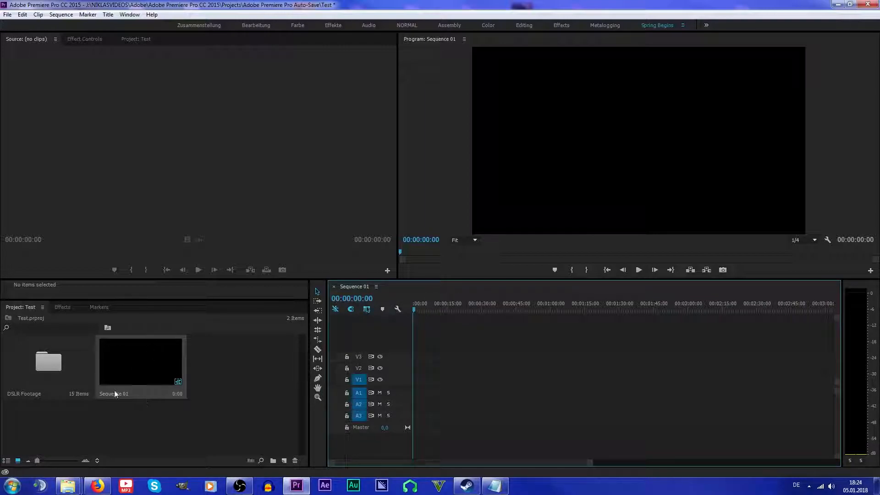
{"action": "double_click", "coordinate": [32, 362]}
{"action": "left_click", "coordinate": [32, 361]}
{"action": "left_click_drag", "start_coordinate": [21, 359], "coordinate": [406, 380]}
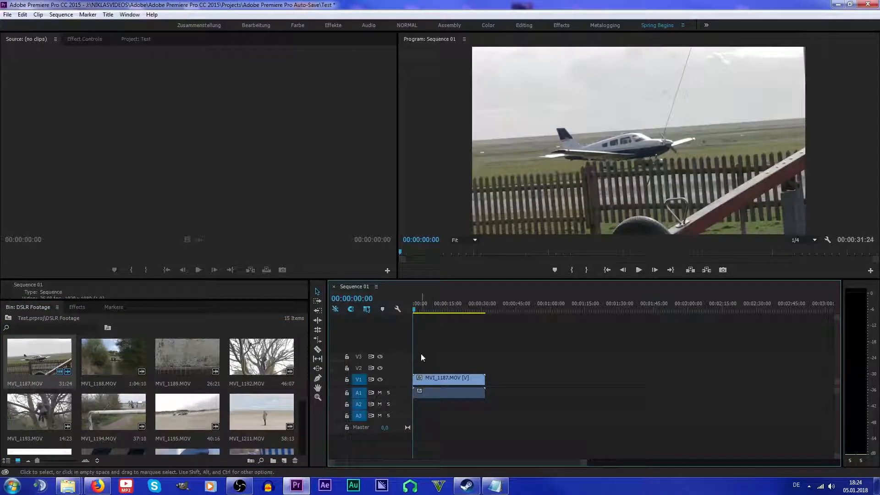
- Trim the end of the MVI_1187.MOV clip in the timeline to 00:00:03:05
{"action": "left_click", "coordinate": [435, 375]}
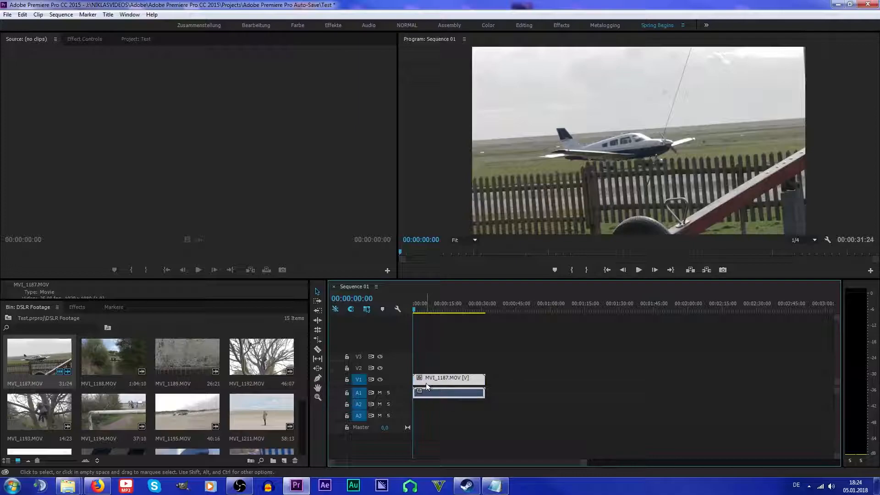
{"action": "mouse_move", "coordinate": [415, 310]}
{"action": "left_mouse_down"}
{"action": "mouse_move", "coordinate": [446, 309]}
{"action": "mouse_move", "coordinate": [408, 309]}
{"action": "mouse_move", "coordinate": [419, 310]}
{"action": "left_mouse_up"}
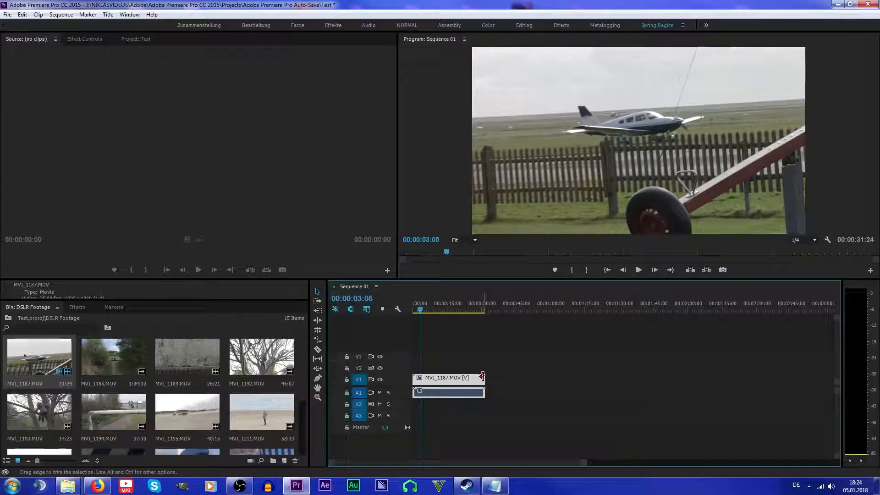
{"action": "left_click_drag", "start_coordinate": [482, 377], "coordinate": [418, 376]}
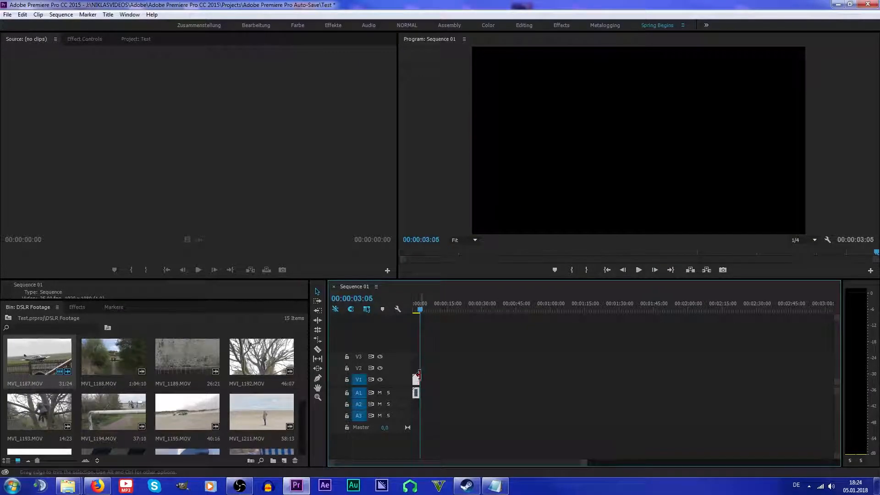
- Mark MVI_1188.MOV from 00:00:33:03 to 00:00:46:16 in the source and place that section directly after the first clip on V1
{"action": "left_click", "coordinate": [116, 362]}
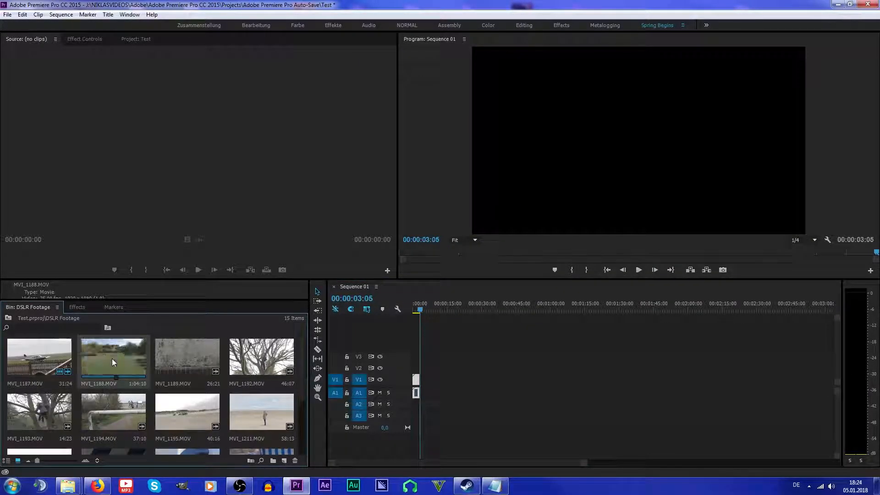
{"action": "double_click", "coordinate": [112, 358]}
{"action": "left_click_drag", "start_coordinate": [1, 246], "coordinate": [205, 247]}
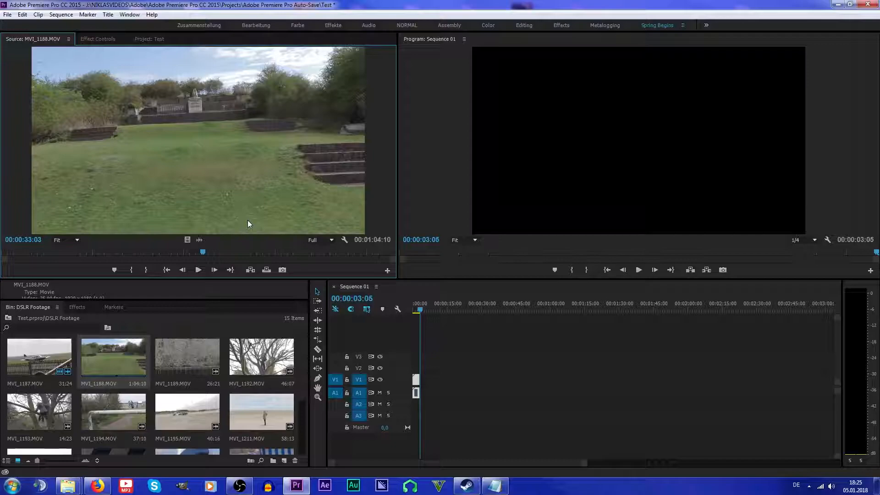
{"action": "key", "text": "i"}
{"action": "left_click_drag", "start_coordinate": [204, 253], "coordinate": [285, 250]}
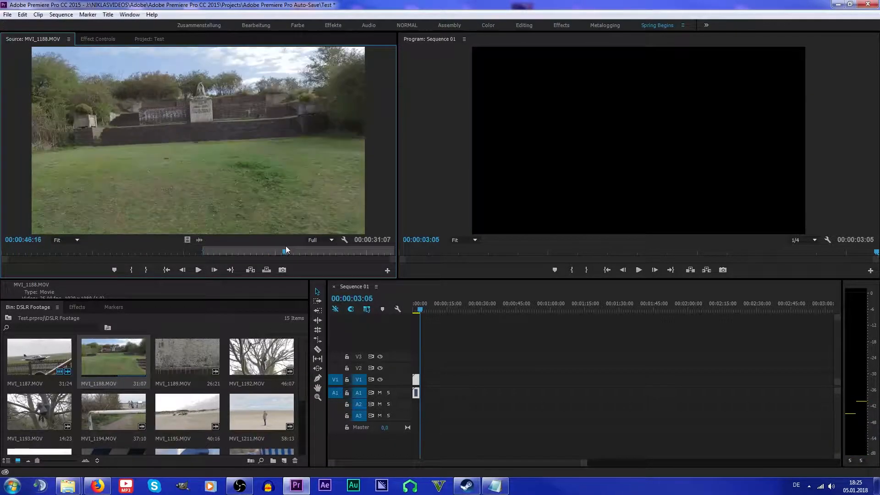
{"action": "key", "text": "o"}
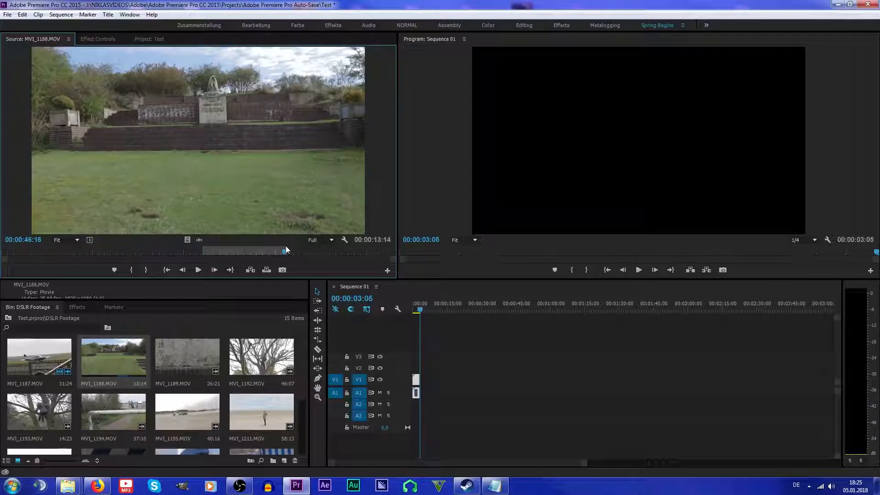
{"action": "left_click_drag", "start_coordinate": [102, 358], "coordinate": [424, 386]}
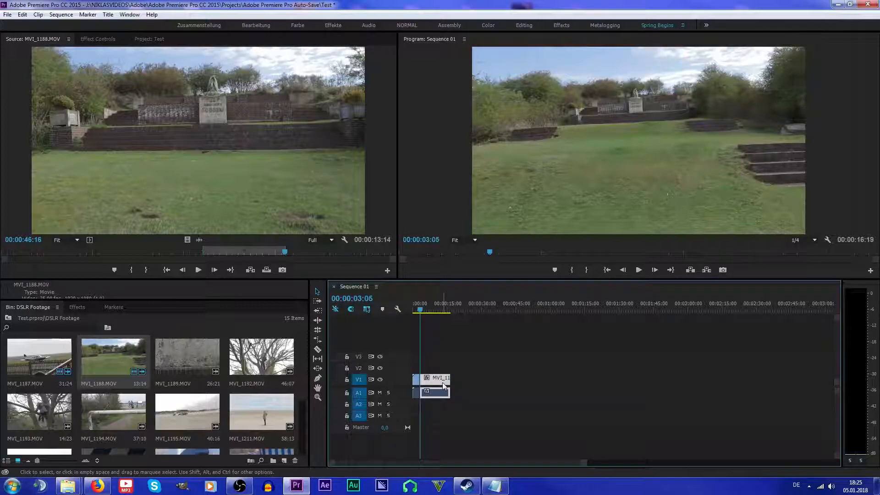
{"action": "left_click", "coordinate": [445, 355]}
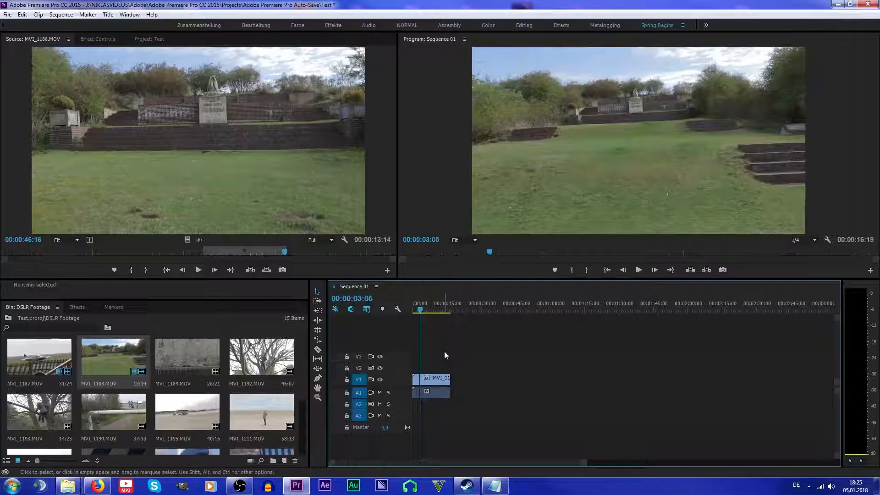
- Speed up the MVI_1188.MOV clip with Rate Stretch so that it ends at about 00:00:11:09
{"action": "left_click", "coordinate": [439, 390]}
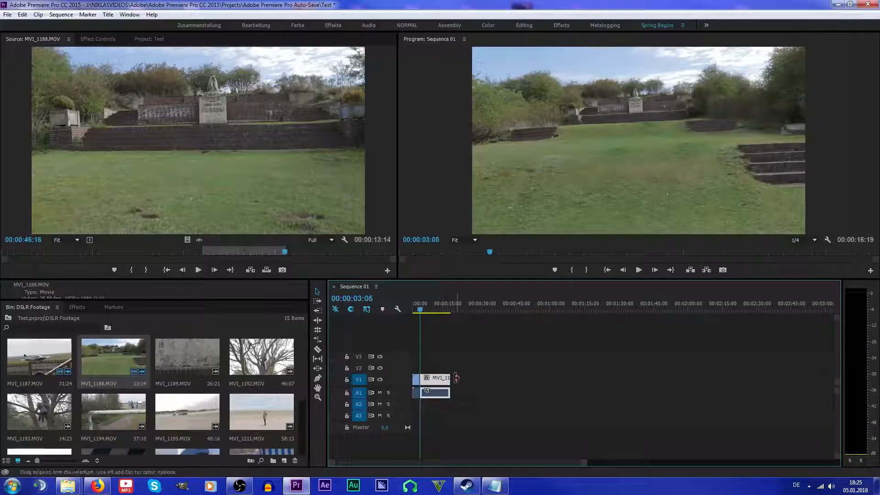
{"action": "key", "text": "r"}
{"action": "left_click_drag", "start_coordinate": [449, 378], "coordinate": [437, 379]}
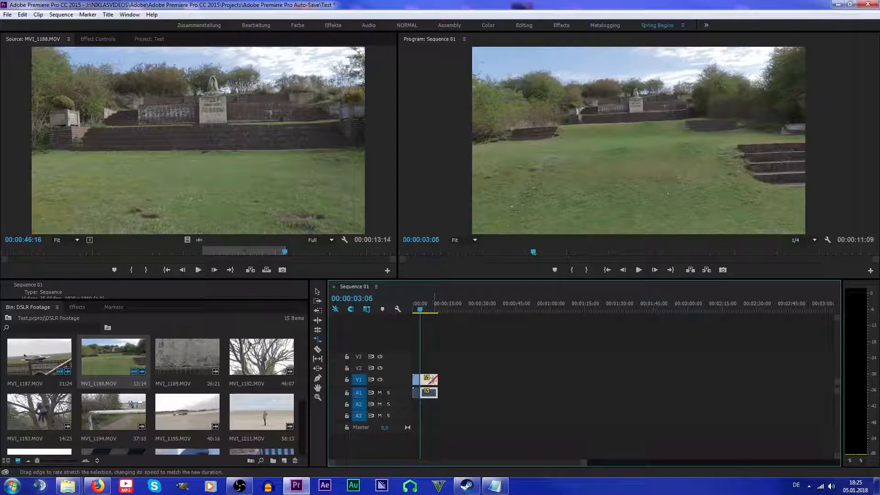
- Undo the Rate Stretch speed changes on the MVI_1188.MOV clip, back to its original speed
{"action": "left_click_drag", "start_coordinate": [586, 462], "coordinate": [460, 463]}
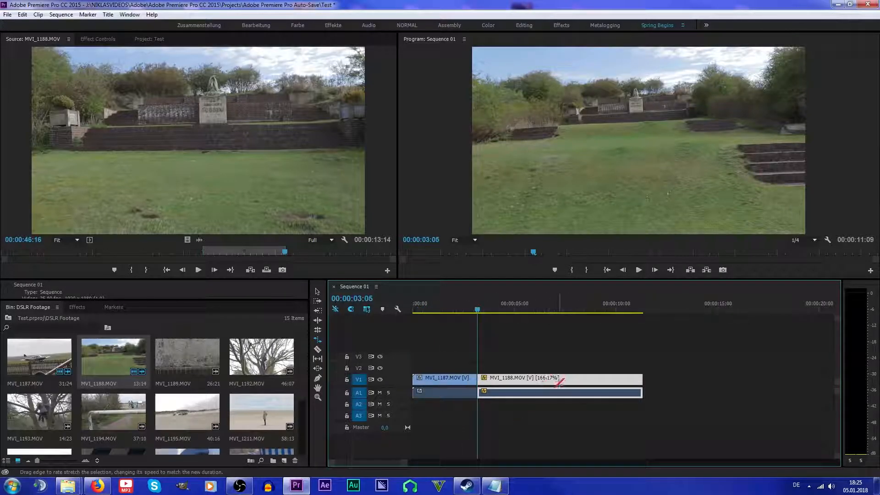
{"action": "left_click_drag", "start_coordinate": [642, 379], "coordinate": [687, 378]}
{"action": "left_click", "coordinate": [24, 14]}
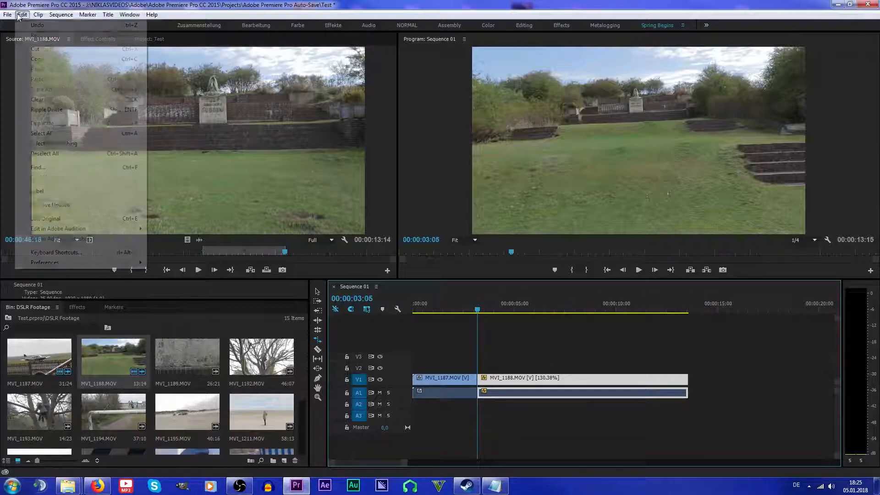
{"action": "left_click", "coordinate": [36, 25]}
{"action": "left_click", "coordinate": [22, 14]}
{"action": "left_click", "coordinate": [36, 25]}
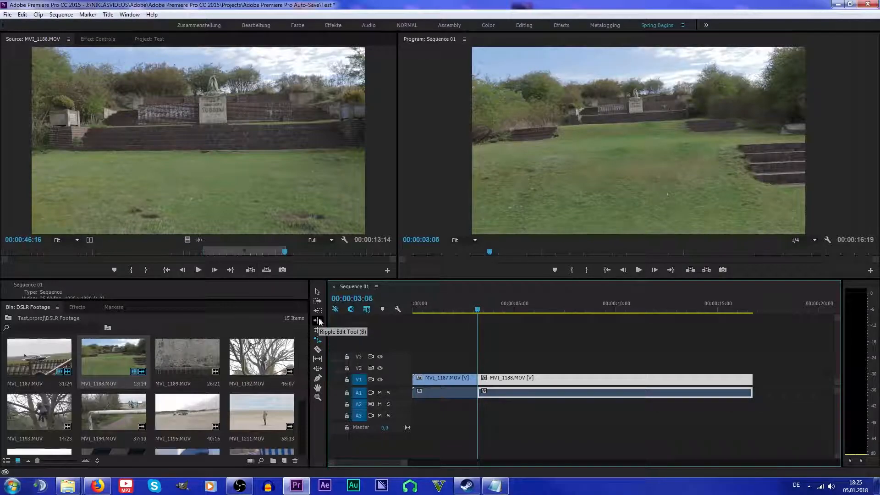
- Try deleting the MVI_1188.MOV clip from the timeline, and undo until the clip is restored
{"action": "key", "text": "Delete"}
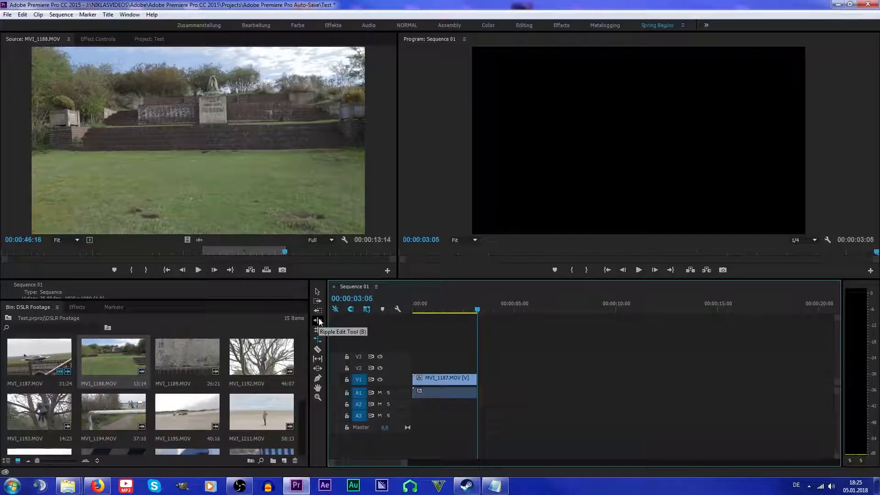
{"action": "left_click", "coordinate": [22, 14]}
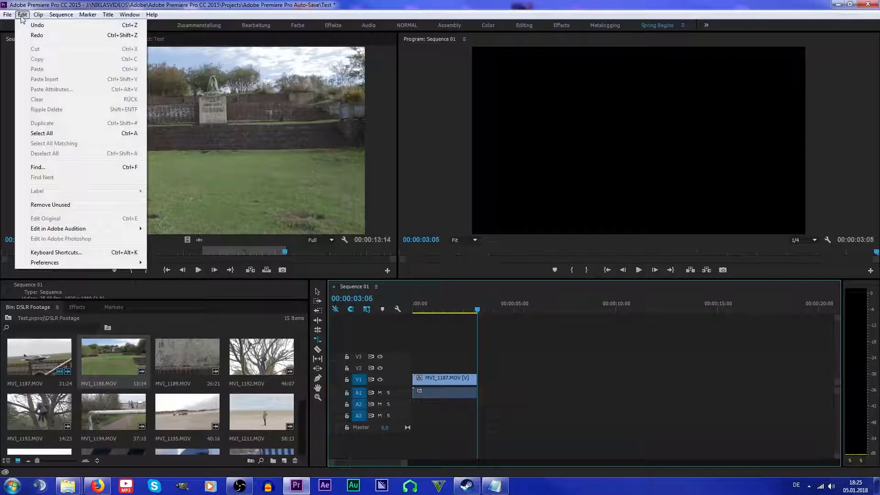
{"action": "left_click", "coordinate": [28, 25]}
{"action": "left_click", "coordinate": [22, 14]}
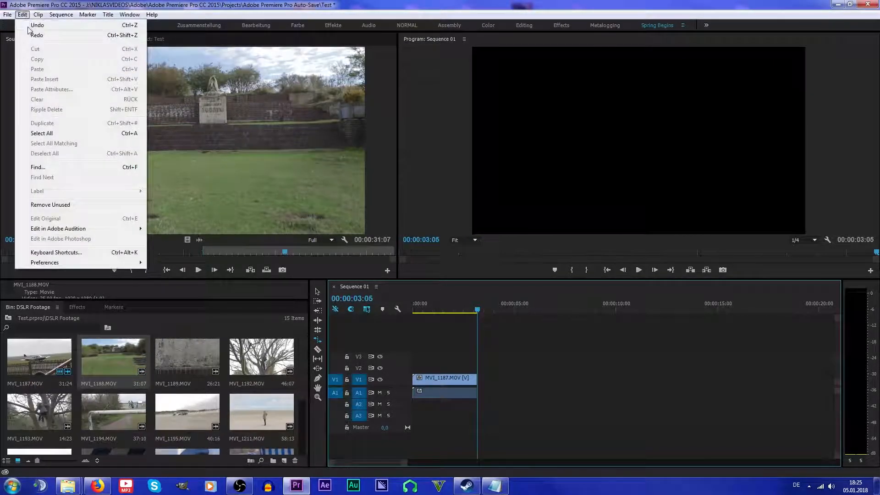
{"action": "left_click", "coordinate": [32, 26]}
{"action": "left_click", "coordinate": [22, 14]}
{"action": "left_click", "coordinate": [32, 25]}
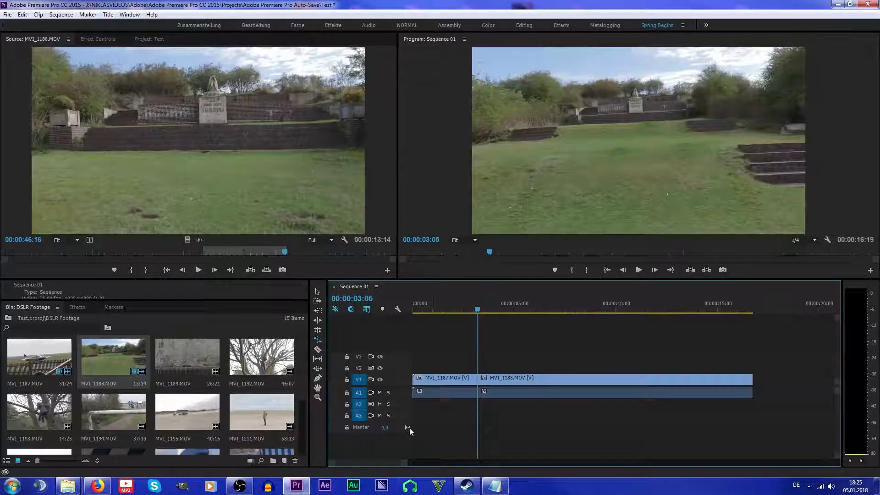
- Mark an in point at 00:00:04:02 in MVI_1189.MOV and place the clip directly after MVI_1188.MOV on V1
{"action": "left_click_drag", "start_coordinate": [411, 462], "coordinate": [520, 464]}
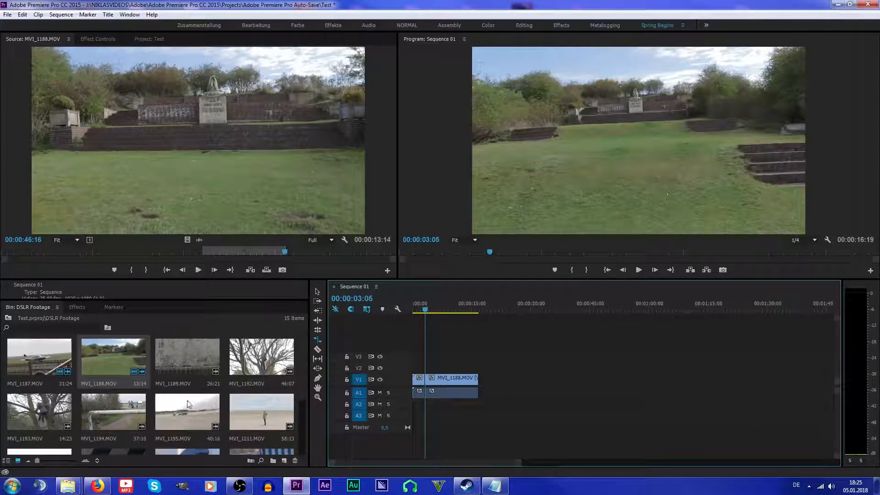
{"action": "double_click", "coordinate": [183, 353]}
{"action": "left_click_drag", "start_coordinate": [1, 252], "coordinate": [108, 258]}
{"action": "left_click_drag", "start_coordinate": [165, 255], "coordinate": [62, 248]}
{"action": "key", "text": "i"}
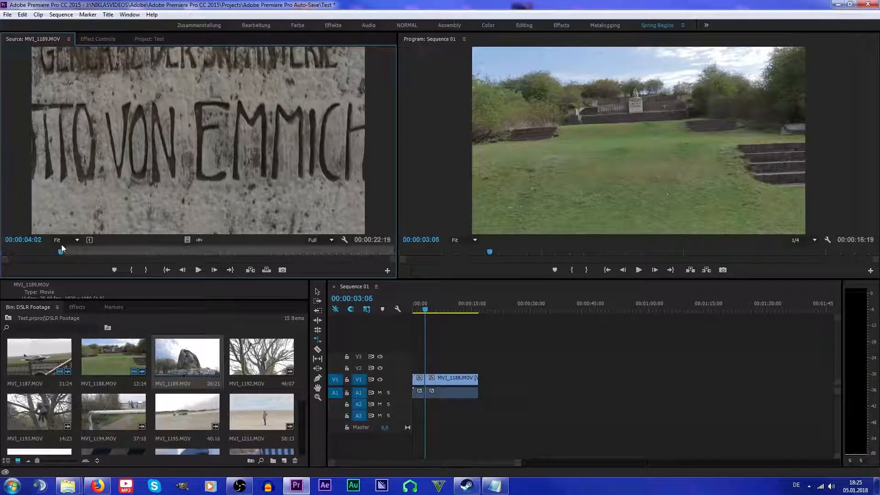
{"action": "left_click_drag", "start_coordinate": [186, 358], "coordinate": [482, 384]}
- Trim the end of MVI_1188.MOV to 00:00:12:11 and move MVI_1189.MOV directly against it on V1
{"action": "left_click", "coordinate": [426, 310]}
{"action": "left_click_drag", "start_coordinate": [426, 311], "coordinate": [462, 309]}
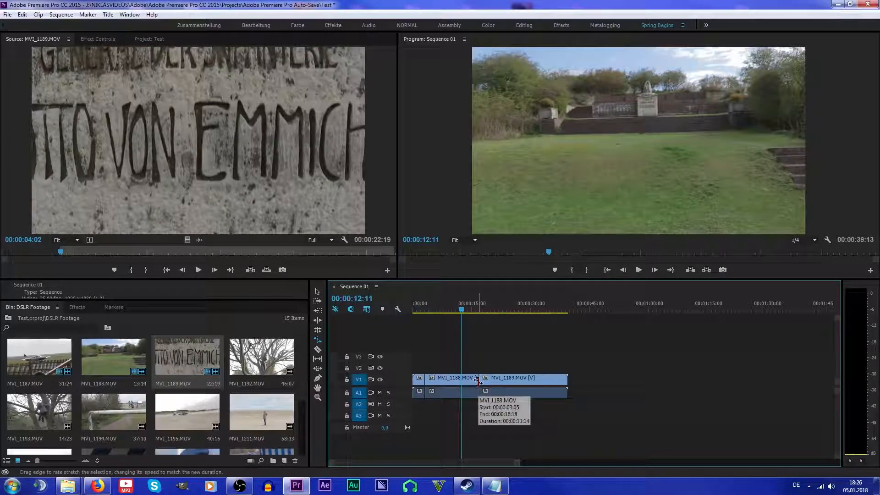
{"action": "left_click_drag", "start_coordinate": [476, 378], "coordinate": [460, 378]}
{"action": "left_click_drag", "start_coordinate": [514, 379], "coordinate": [497, 380]}
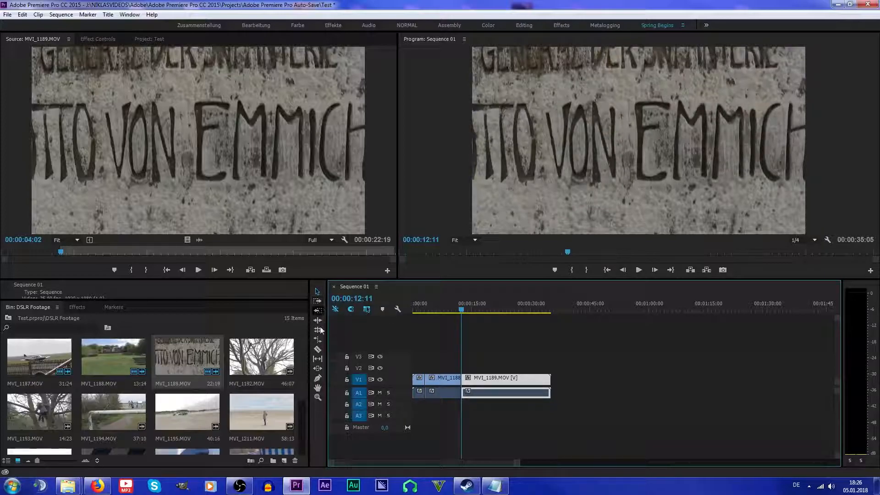
- Try splitting MVI_1189.MOV in its last third with the Razor tool, and undo the cut
{"action": "left_click", "coordinate": [318, 350]}
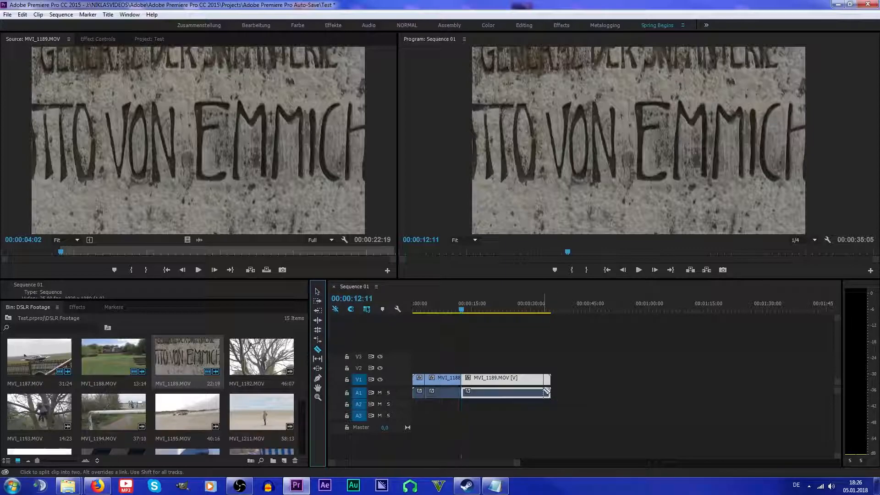
{"action": "left_click", "coordinate": [528, 383]}
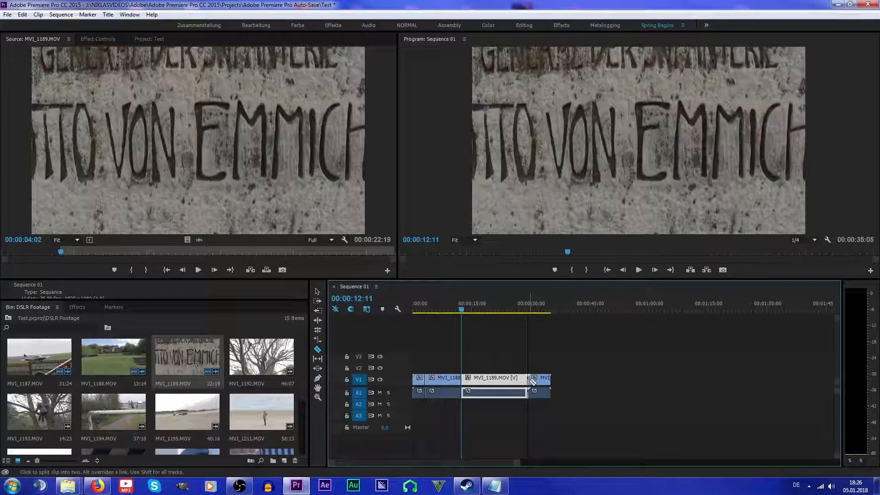
{"action": "left_click", "coordinate": [22, 14]}
{"action": "left_click", "coordinate": [25, 21]}
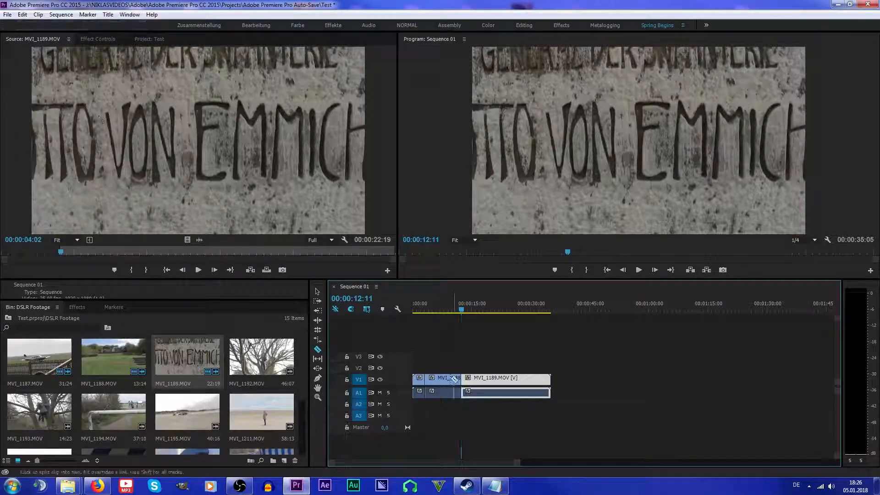
- Try deleting the MVI_1189.MOV clip from the timeline with the Selection tool active, and undo the deletion
{"action": "key", "text": "v"}
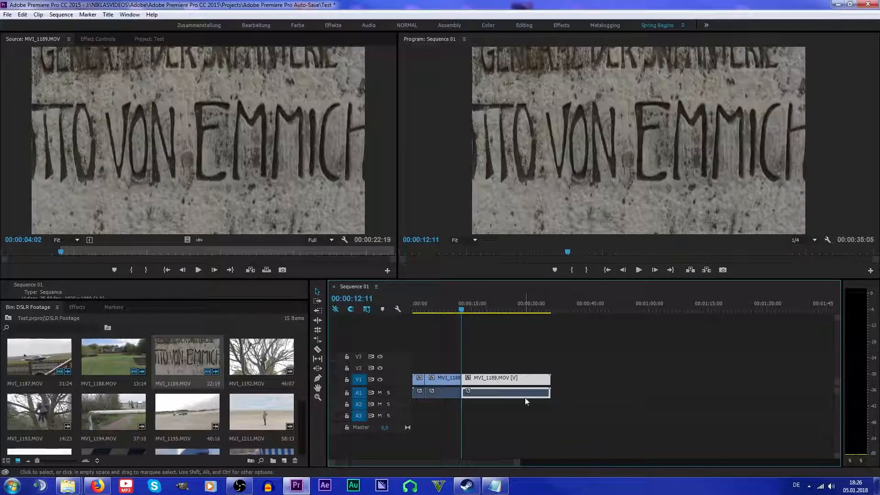
{"action": "right_click", "coordinate": [520, 383]}
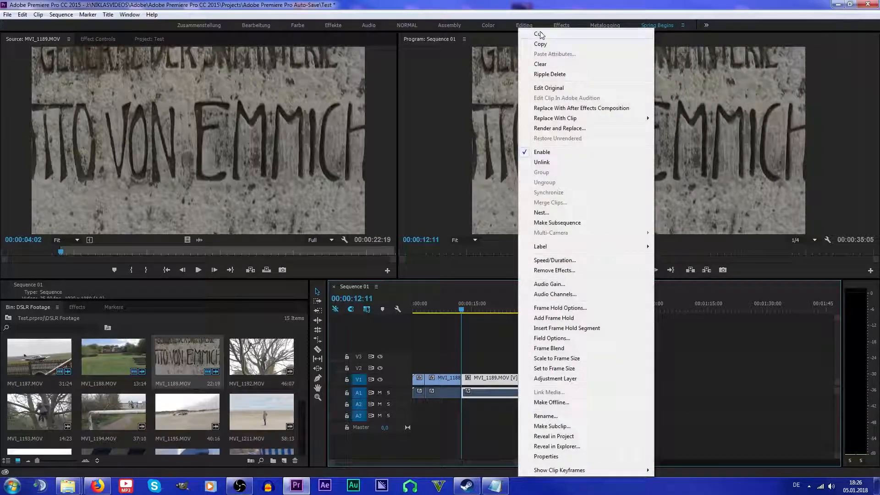
{"action": "left_click", "coordinate": [478, 360]}
{"action": "left_click", "coordinate": [477, 381]}
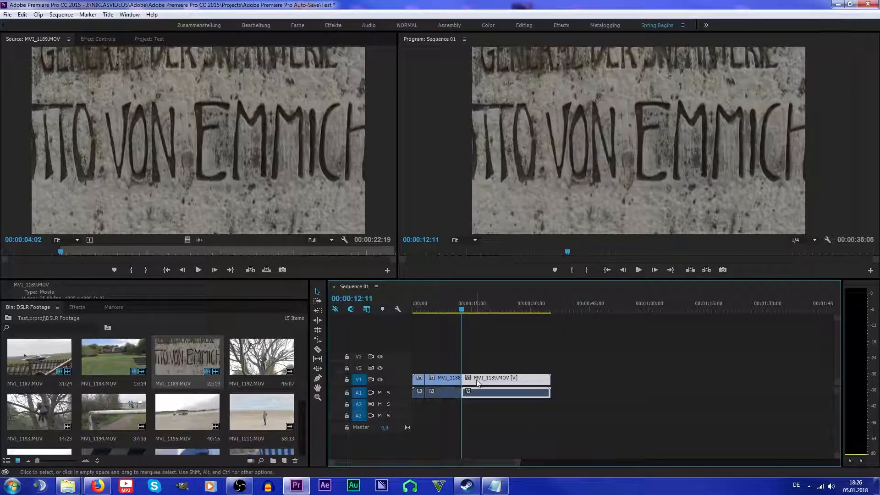
{"action": "key", "text": "Delete"}
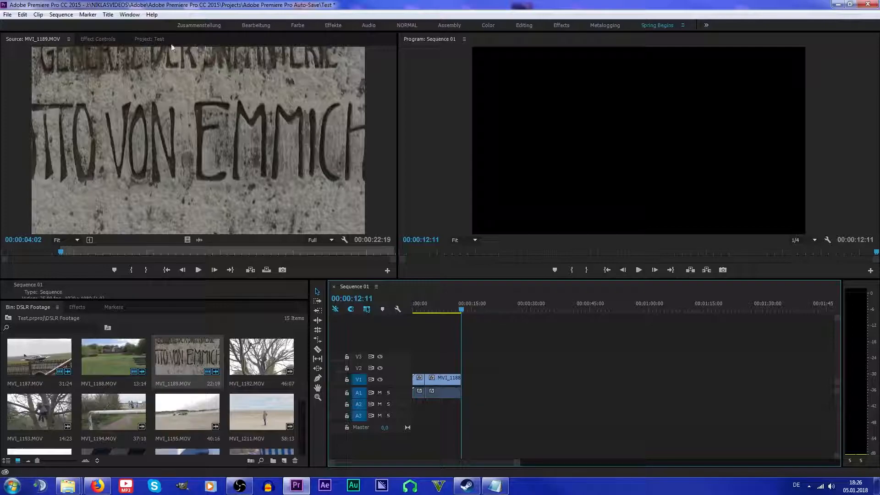
{"action": "left_click", "coordinate": [22, 14]}
{"action": "left_click", "coordinate": [33, 26]}
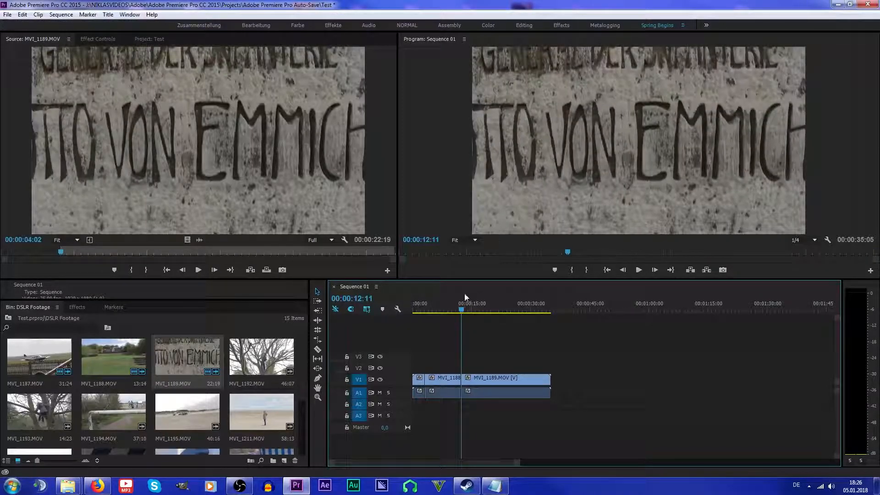
- Preview the later part of MVI_1192.MOV in the source and look through the remaining clips in the DSLR Footage bin
{"action": "double_click", "coordinate": [279, 360]}
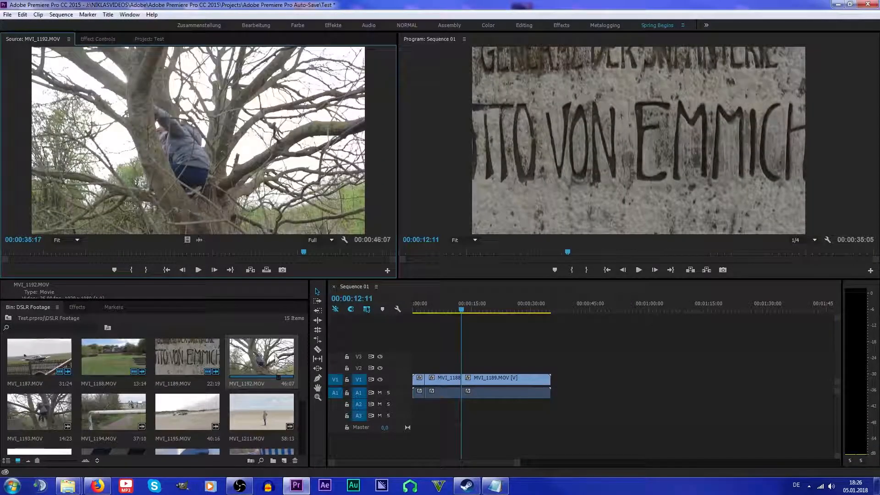
{"action": "left_click", "coordinate": [281, 258]}
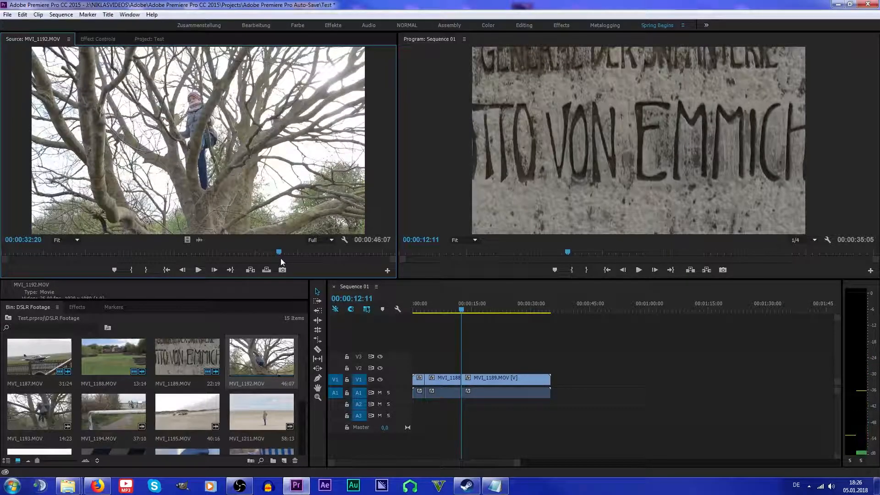
{"action": "left_click_drag", "start_coordinate": [280, 257], "coordinate": [393, 256]}
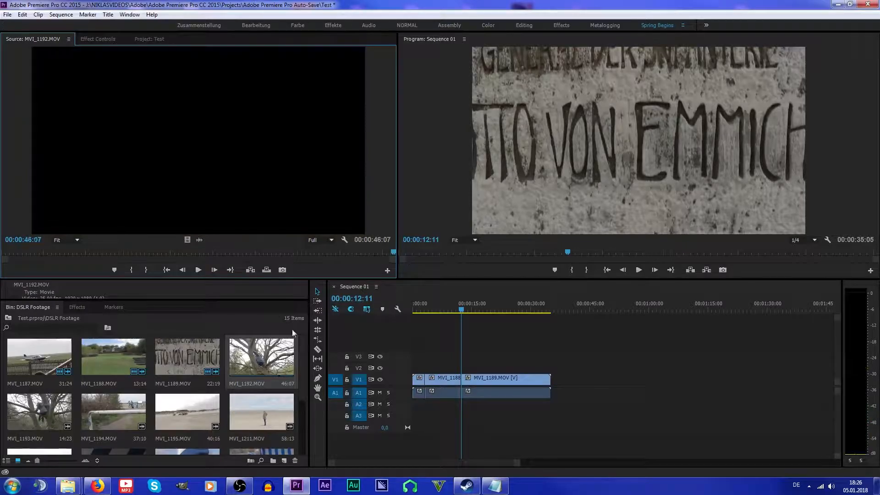
{"action": "scroll", "coordinate": [300, 367], "scroll_direction": "down", "scroll_amount": 2}
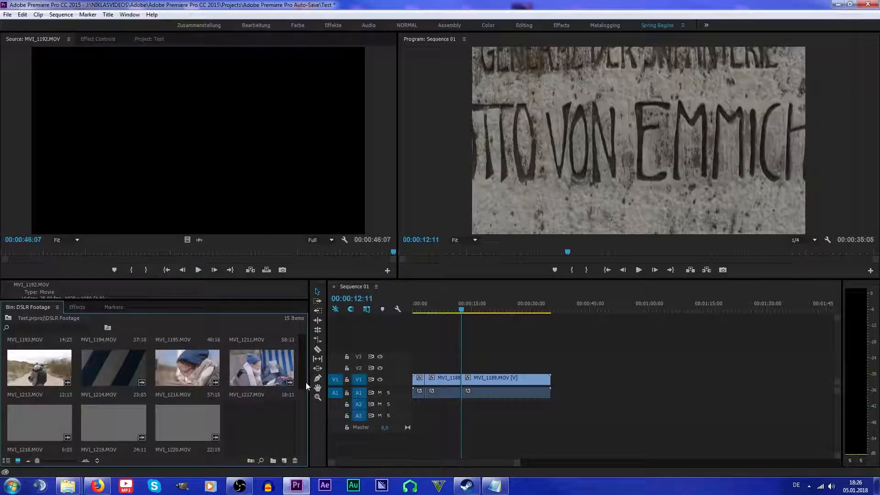
{"action": "scroll", "coordinate": [300, 389], "scroll_direction": "up", "scroll_amount": 2}
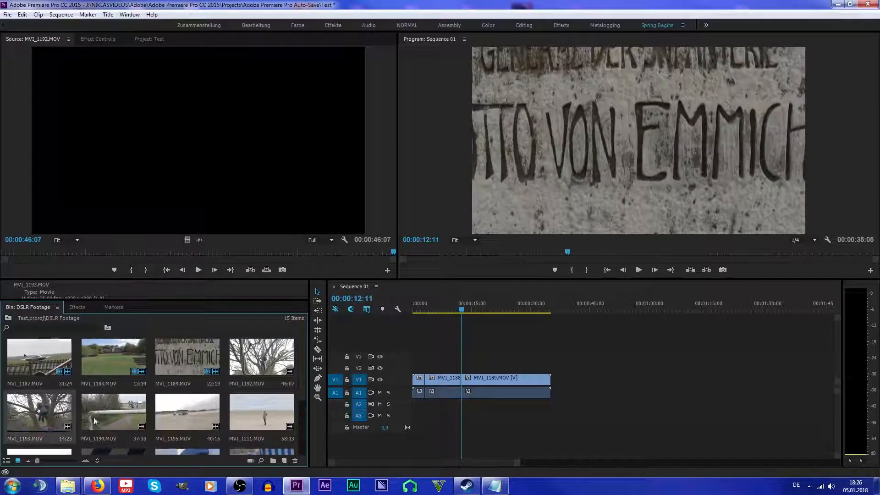
- Mark MVI_1194.MOV from 00:00:28:14 to 00:00:31:09 in the source and place that section directly after MVI_1189.MOV on V1
{"action": "double_click", "coordinate": [108, 416]}
{"action": "left_click_drag", "start_coordinate": [17, 252], "coordinate": [302, 252]}
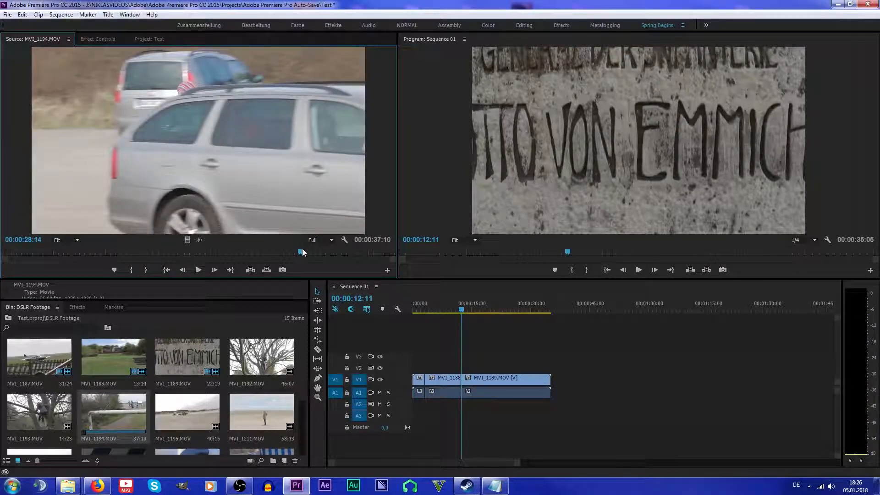
{"action": "key", "text": "i"}
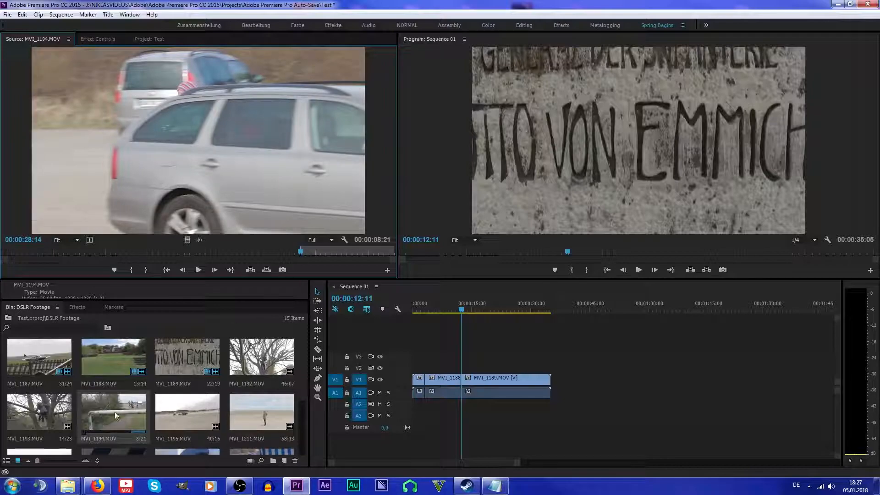
{"action": "left_click_drag", "start_coordinate": [300, 252], "coordinate": [332, 251]}
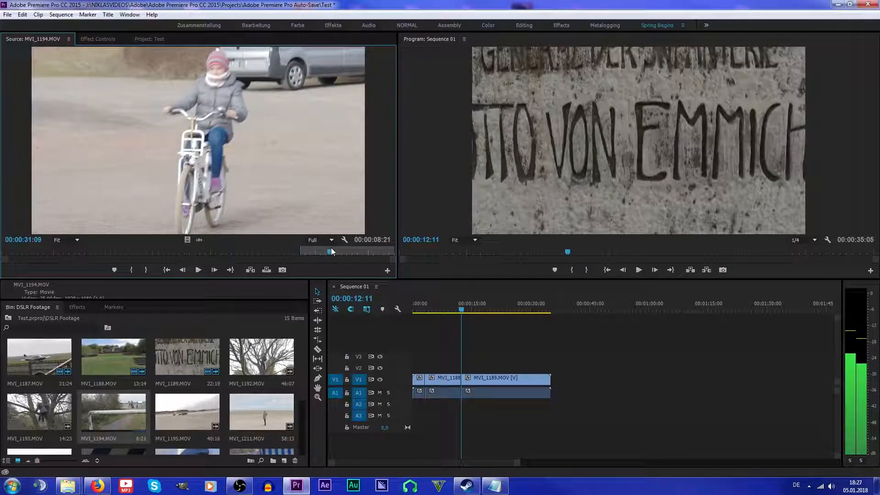
{"action": "left_click_drag", "start_coordinate": [115, 410], "coordinate": [552, 384]}
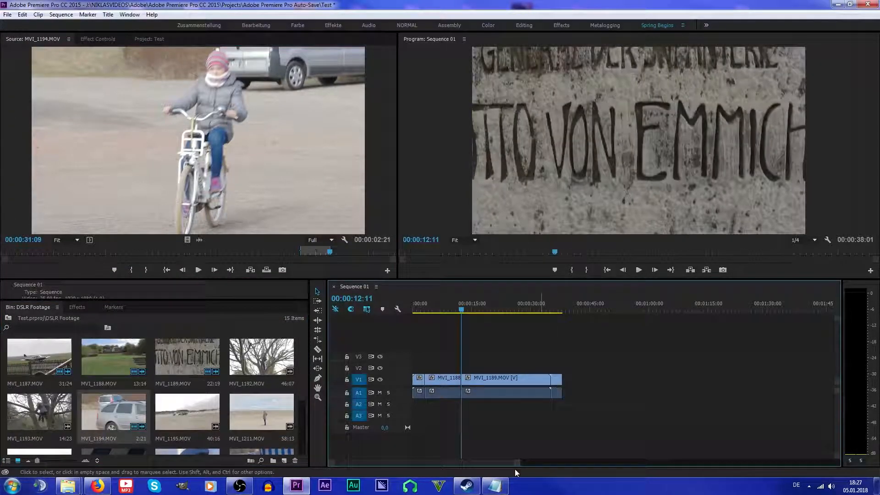
- Mark an in point early in MVI_1195.MOV and place the clip directly after MVI_1194.MOV on V1
{"action": "left_click_drag", "start_coordinate": [517, 463], "coordinate": [485, 465]}
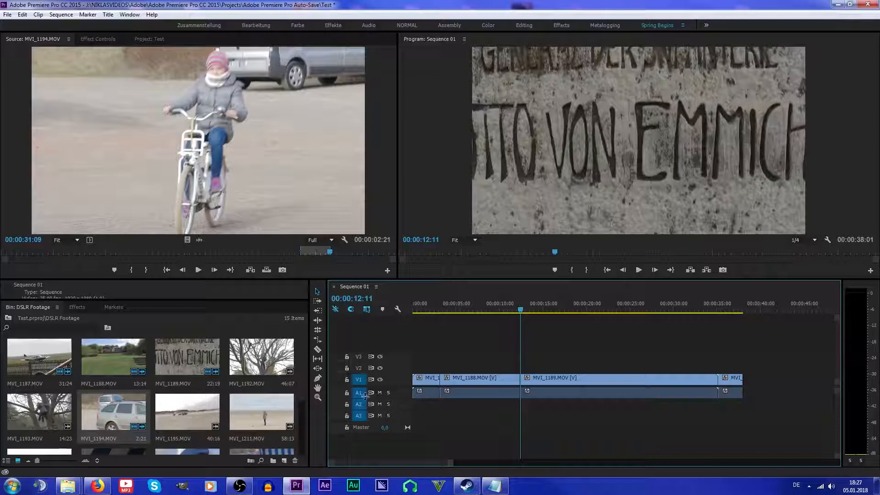
{"action": "left_click_drag", "start_coordinate": [302, 371], "coordinate": [302, 379]}
{"action": "scroll", "coordinate": [294, 403], "scroll_direction": "down", "scroll_amount": 2}
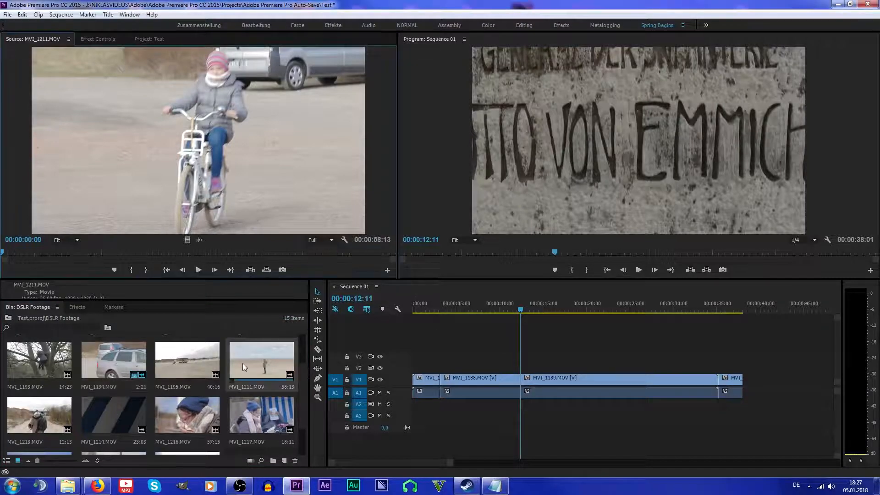
{"action": "double_click", "coordinate": [175, 357]}
{"action": "left_click_drag", "start_coordinate": [3, 253], "coordinate": [56, 252]}
{"action": "key", "text": "i"}
{"action": "left_click_drag", "start_coordinate": [198, 140], "coordinate": [746, 379]}
- Trim the end of the MVI_1195.MOV clip in the timeline to 00:00:49:06
{"action": "left_click_drag", "start_coordinate": [448, 462], "coordinate": [526, 462]}
{"action": "left_click_drag", "start_coordinate": [545, 306], "coordinate": [582, 301]}
{"action": "left_click_drag", "start_coordinate": [662, 381], "coordinate": [580, 376]}
- Mark an in point at 00:00:15:22 in MVI_1211.MOV and place the clip directly after MVI_1195.MOV on V1
{"action": "double_click", "coordinate": [261, 360]}
{"action": "left_click_drag", "start_coordinate": [35, 251], "coordinate": [108, 250]}
{"action": "key", "text": "i"}
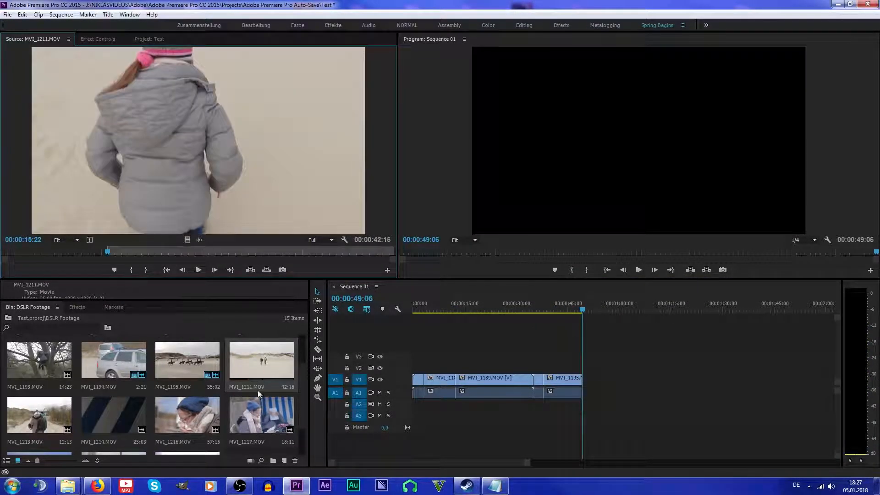
{"action": "left_click_drag", "start_coordinate": [251, 381], "coordinate": [584, 380]}
- Split MVI_1211.MOV shortly after its start and at 00:01:19:21 with the Razor tool, and delete the middle section
{"action": "left_click", "coordinate": [589, 307]}
{"action": "left_click_drag", "start_coordinate": [589, 307], "coordinate": [688, 312]}
{"action": "key", "text": "c"}
{"action": "left_click", "coordinate": [593, 386]}
{"action": "left_click", "coordinate": [688, 385]}
{"action": "key", "text": "v"}
{"action": "left_click", "coordinate": [668, 380]}
{"action": "key", "text": "Delete"}
- Close the gap before the remaining MVI_1211.MOV section on V1 with Ripple Delete
{"action": "right_click", "coordinate": [667, 380]}
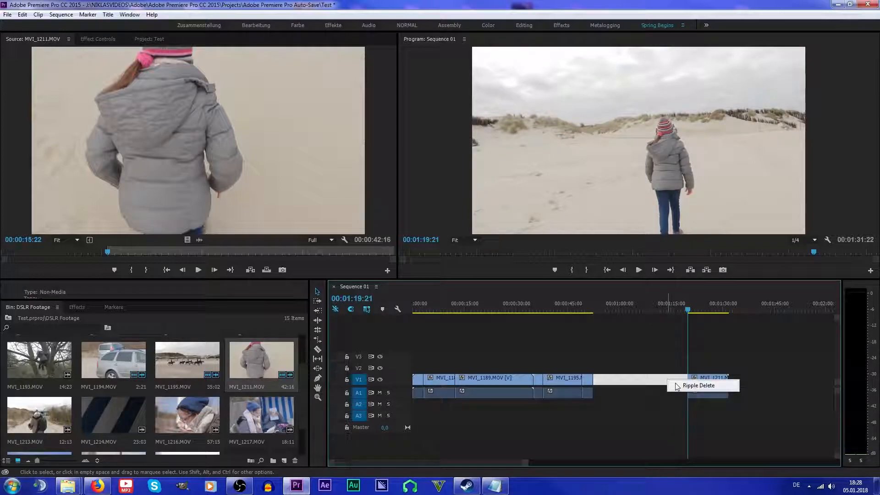
{"action": "left_click", "coordinate": [646, 386]}
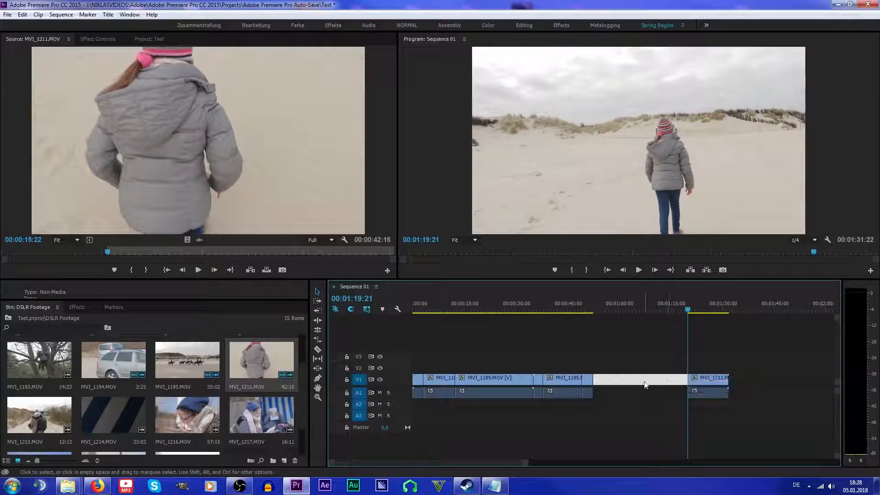
{"action": "left_click", "coordinate": [587, 380]}
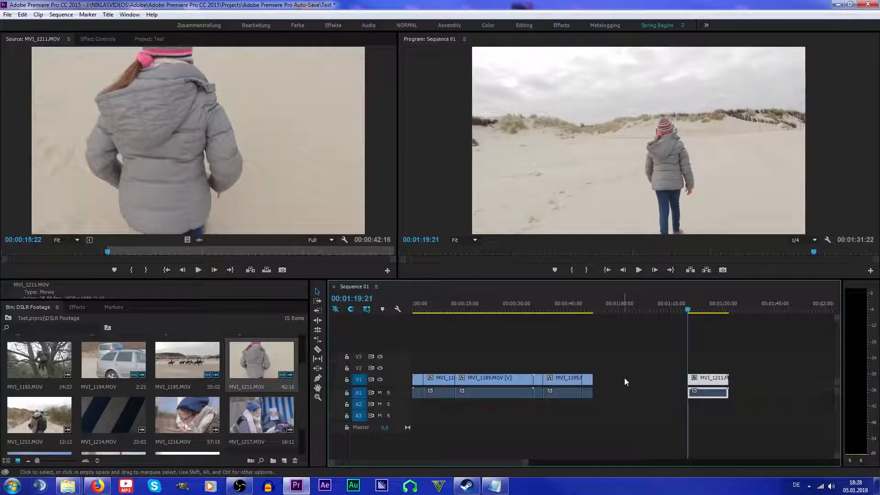
{"action": "left_click", "coordinate": [624, 377]}
{"action": "right_click", "coordinate": [643, 381]}
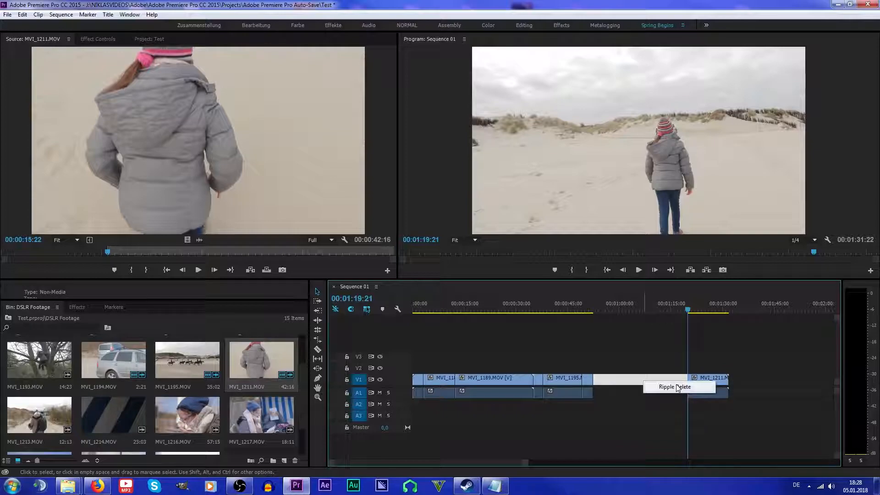
{"action": "left_click", "coordinate": [674, 386]}
- Split the last MVI_1211.MOV section at 00:00:55:22 and 00:00:59:02 with the Razor tool
{"action": "left_click", "coordinate": [589, 309]}
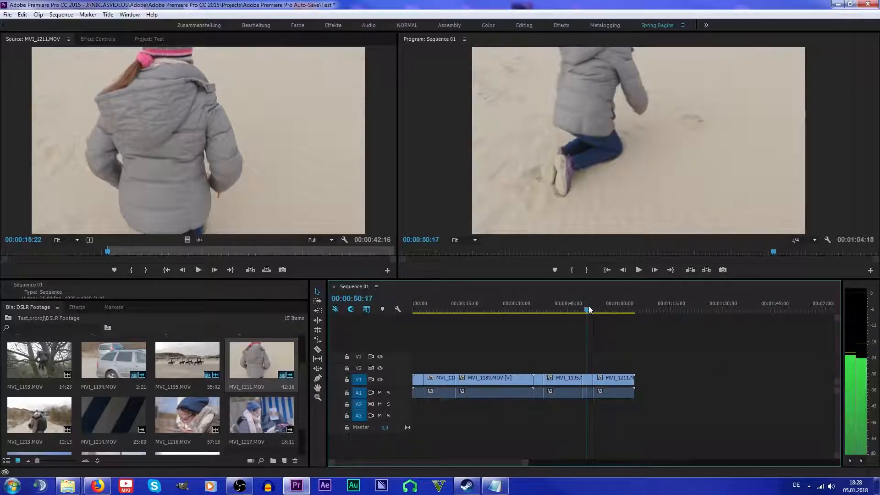
{"action": "left_click_drag", "start_coordinate": [592, 309], "coordinate": [614, 299]}
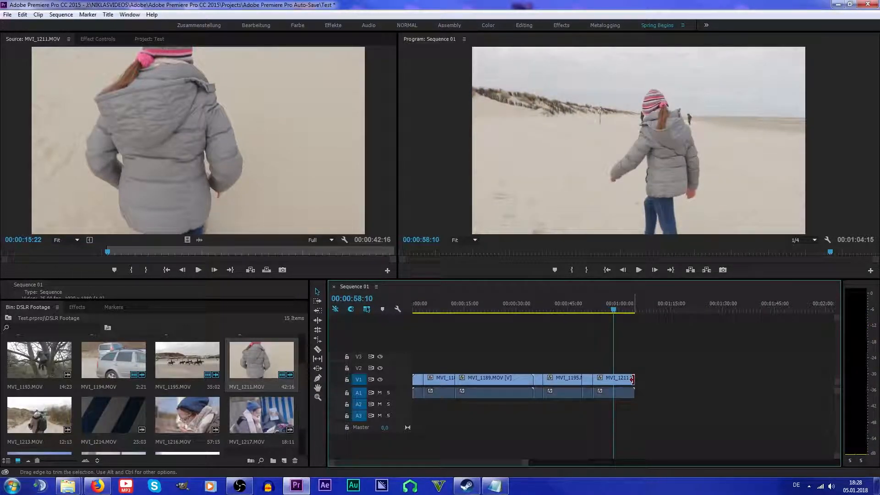
{"action": "left_click_drag", "start_coordinate": [612, 304], "coordinate": [605, 304]}
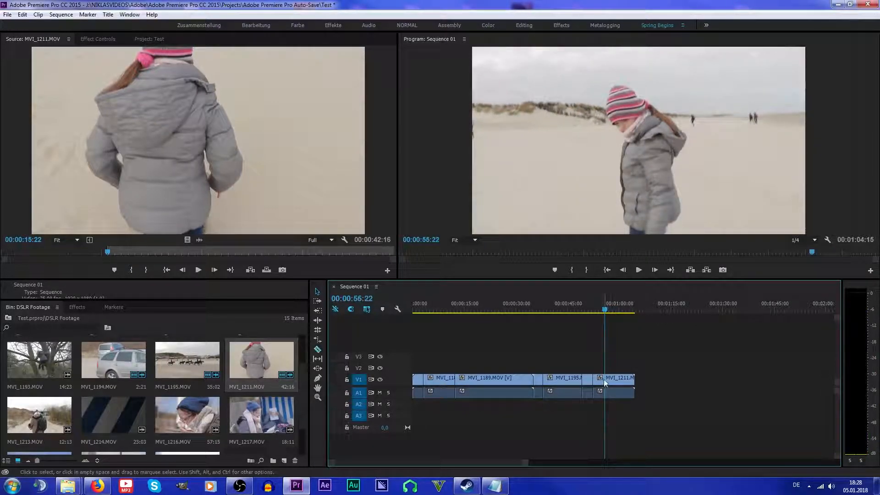
{"action": "key", "text": "ctrl+k"}
{"action": "key", "text": "c"}
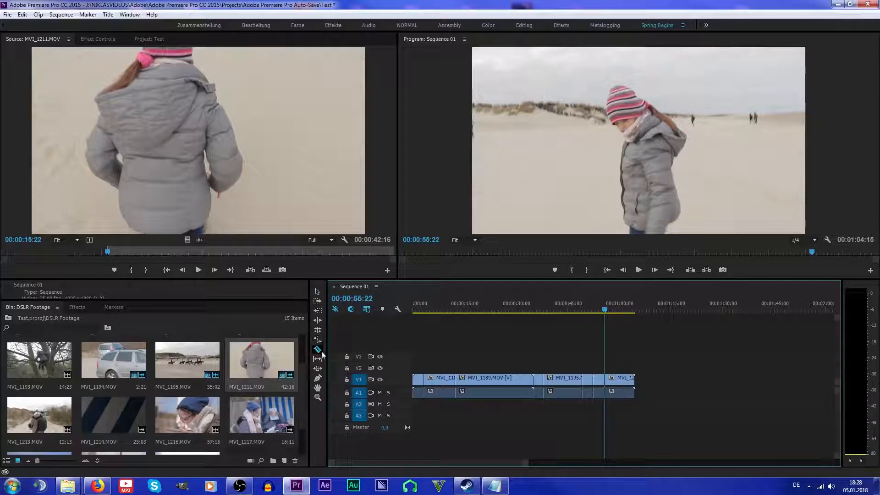
{"action": "key", "text": "v"}
{"action": "key", "text": "c"}
{"action": "left_click_drag", "start_coordinate": [605, 309], "coordinate": [616, 309]}
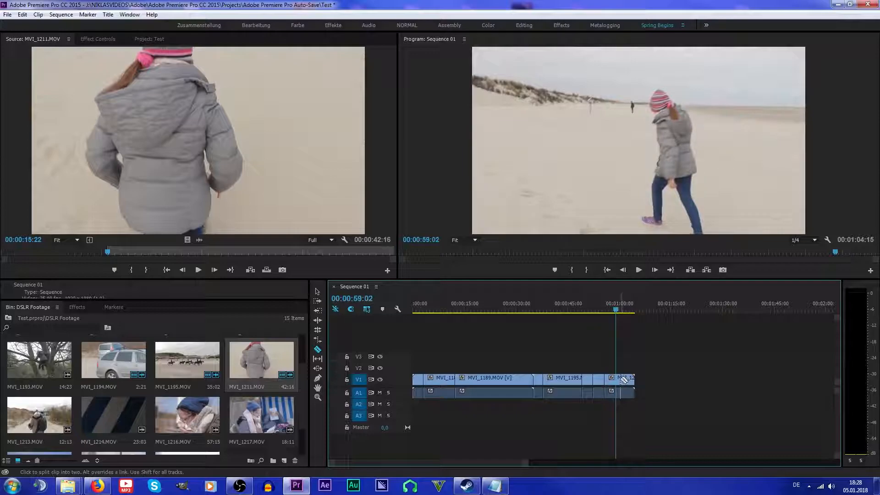
{"action": "left_click_drag", "start_coordinate": [524, 463], "coordinate": [458, 459]}
- Slow the MVI_1211.MOV section starting at 00:00:55:22 to 48.19% with Rate Stretch, making room first and rejoining the following section
{"action": "left_click", "coordinate": [577, 378]}
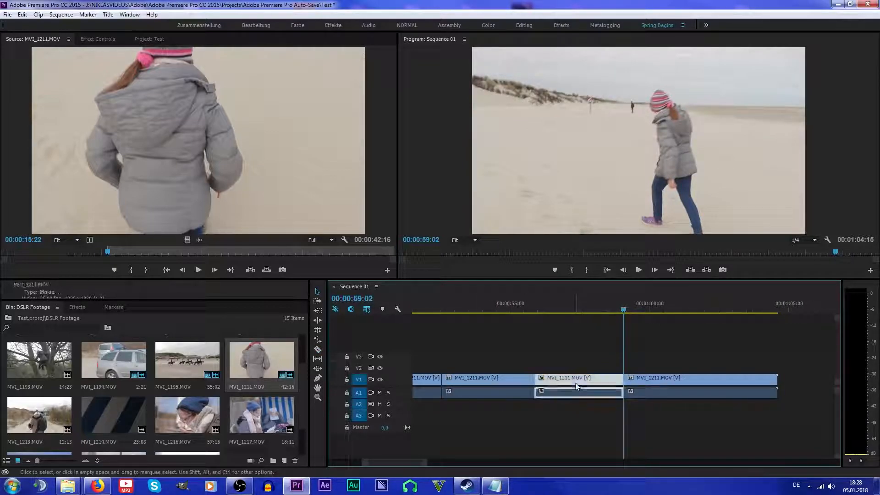
{"action": "left_click_drag", "start_coordinate": [707, 381], "coordinate": [820, 387]}
{"action": "left_click", "coordinate": [609, 381]}
{"action": "key", "text": "r"}
{"action": "left_click_drag", "start_coordinate": [622, 378], "coordinate": [718, 377]}
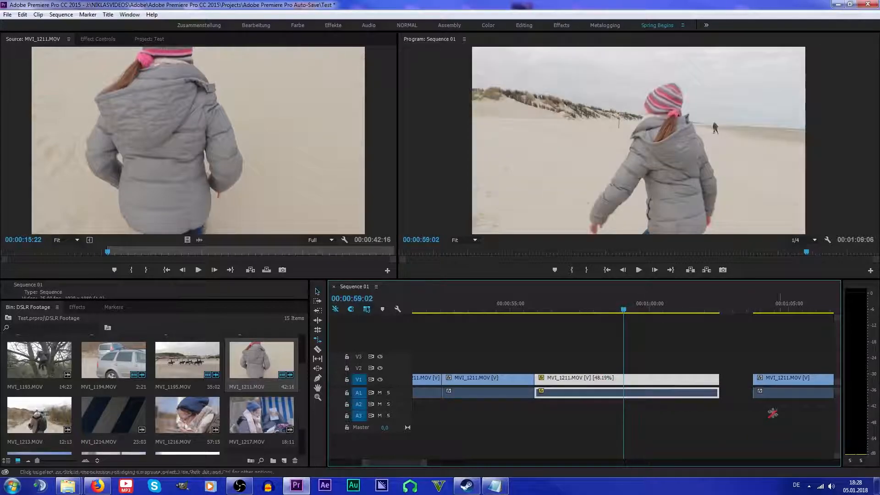
{"action": "left_click_drag", "start_coordinate": [776, 383], "coordinate": [743, 383]}
- Play the slowed MVI_1211.MOV section twice to check its motion
{"action": "left_click", "coordinate": [515, 309]}
{"action": "key", "text": "space"}
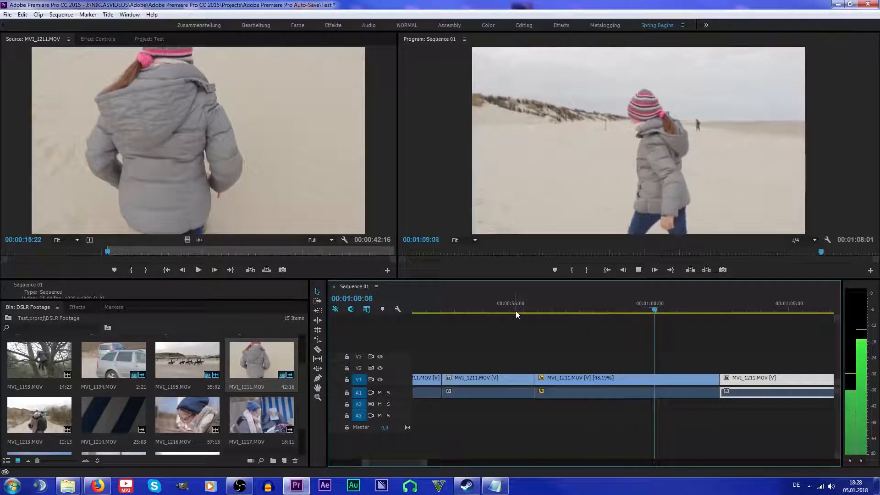
{"action": "key", "text": "space"}
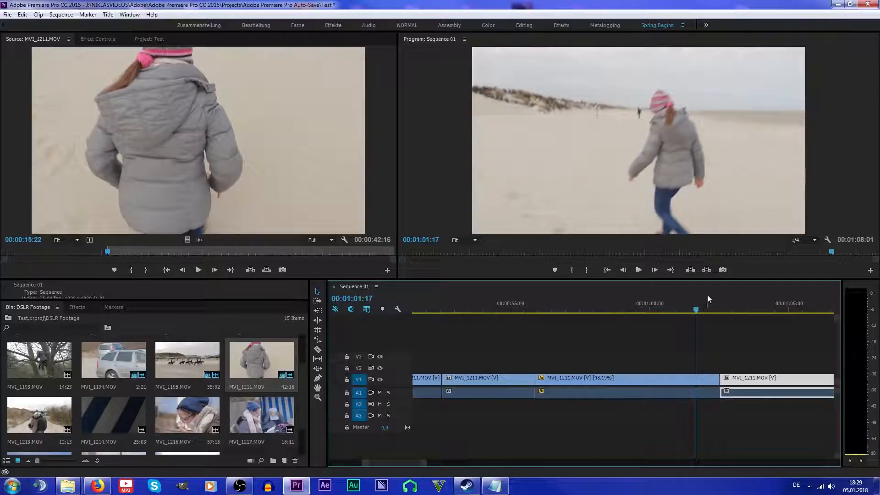
{"action": "left_click_drag", "start_coordinate": [694, 311], "coordinate": [508, 296]}
{"action": "key", "text": "space"}
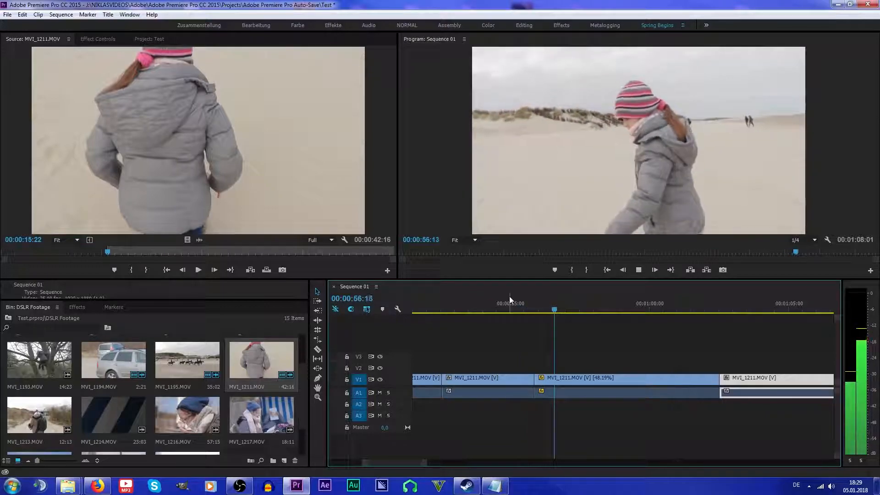
{"action": "key", "text": "space"}
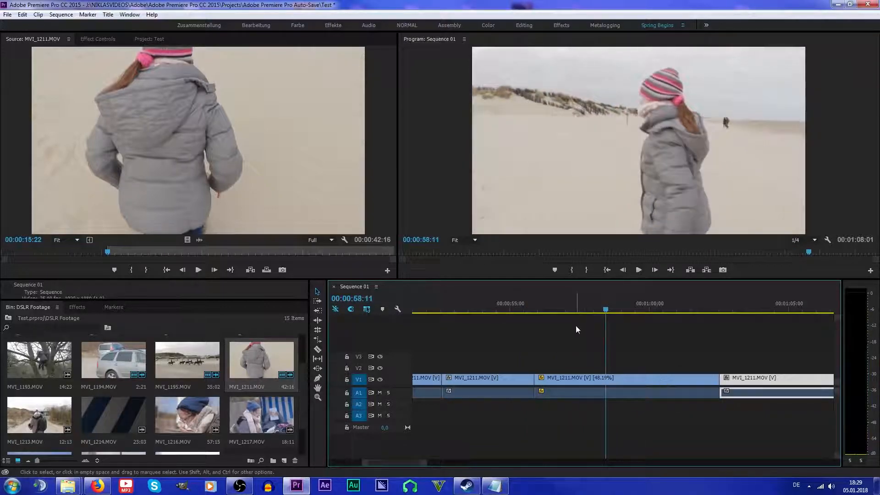
- Undo the rate stretch of the MVI_1211.MOV section and the moves of the section after it
{"action": "left_click", "coordinate": [22, 14]}
{"action": "left_click", "coordinate": [25, 24]}
{"action": "left_click", "coordinate": [22, 14]}
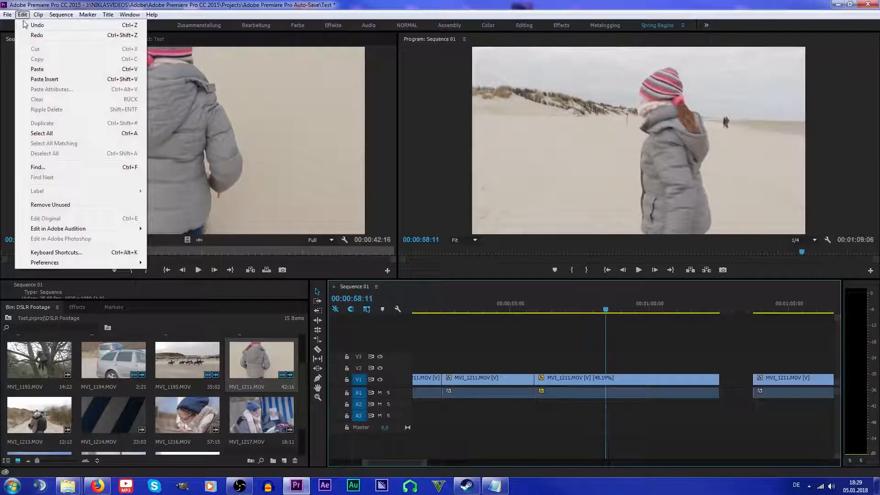
{"action": "left_click", "coordinate": [25, 24]}
{"action": "left_click", "coordinate": [21, 14]}
{"action": "left_click", "coordinate": [38, 25]}
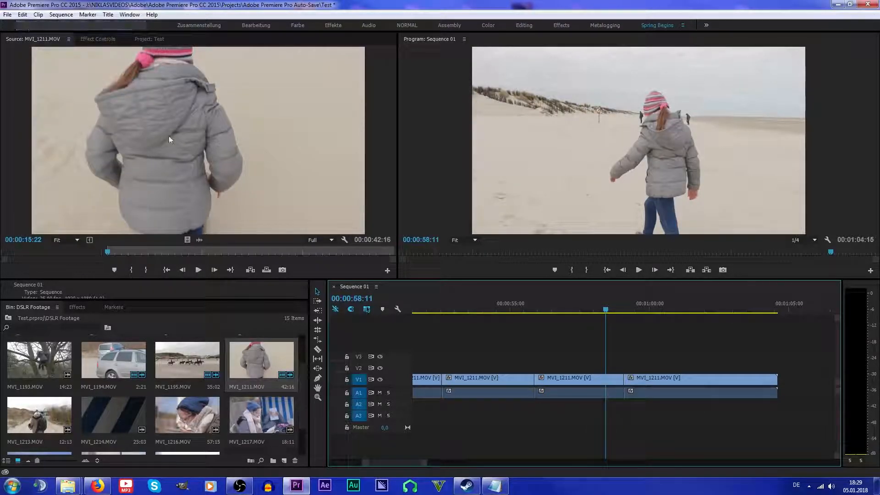
- Import Prismo - Stronger [NCS Release].mp3 from the background music folder into the project and close the folder window
{"action": "left_click_drag", "start_coordinate": [417, 460], "coordinate": [640, 458]}
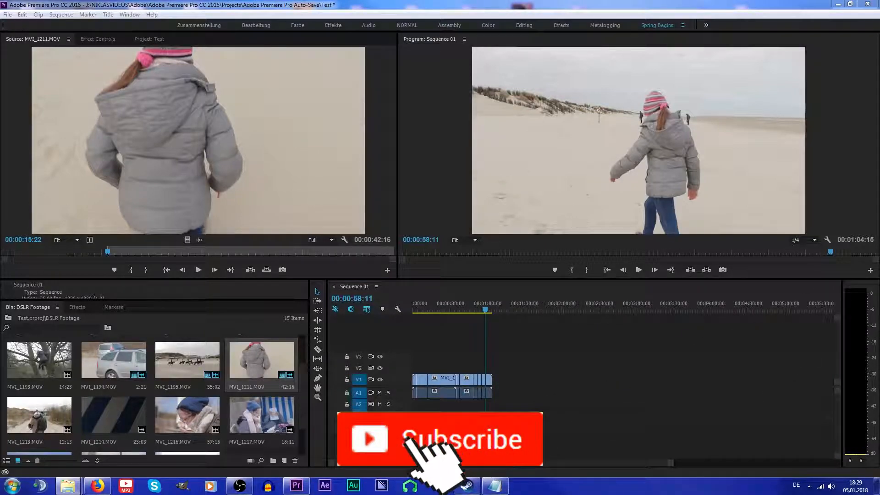
{"action": "left_click_drag", "start_coordinate": [879, 137], "coordinate": [733, 114]}
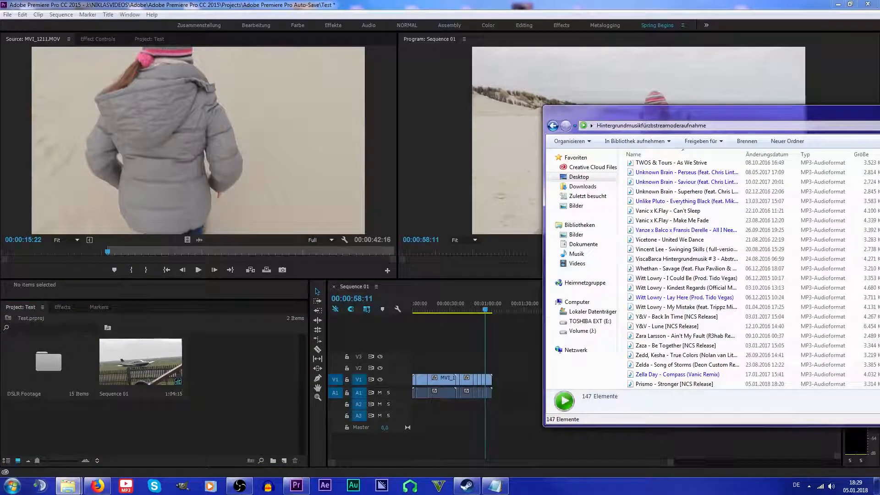
{"action": "left_click_drag", "start_coordinate": [714, 114], "coordinate": [701, 101]}
{"action": "left_click", "coordinate": [639, 373]}
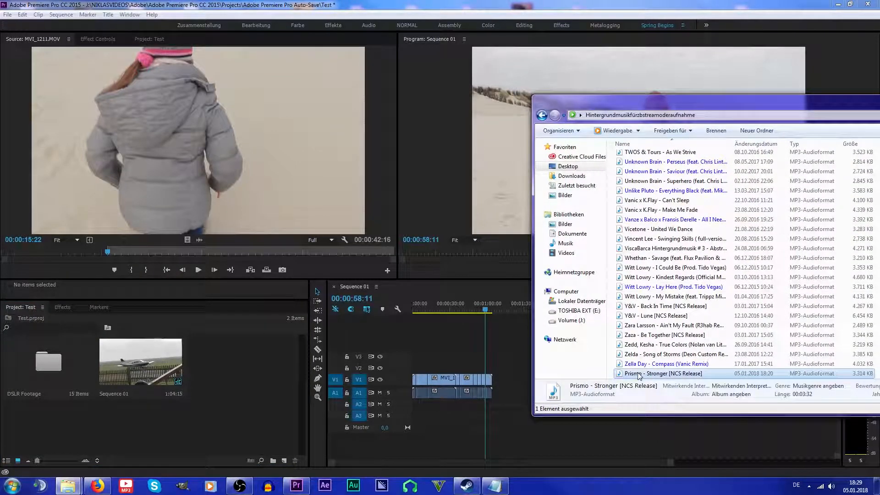
{"action": "left_click_drag", "start_coordinate": [639, 373], "coordinate": [249, 378]}
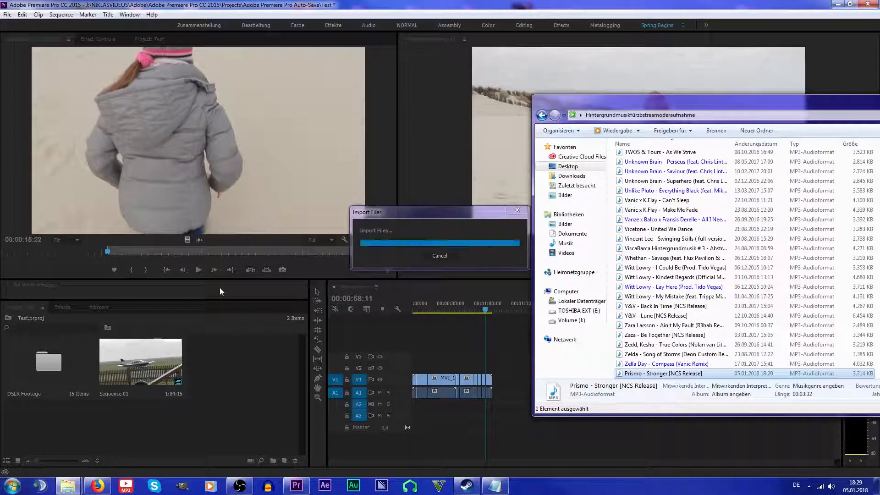
{"action": "left_click", "coordinate": [243, 369]}
{"action": "left_click", "coordinate": [293, 352]}
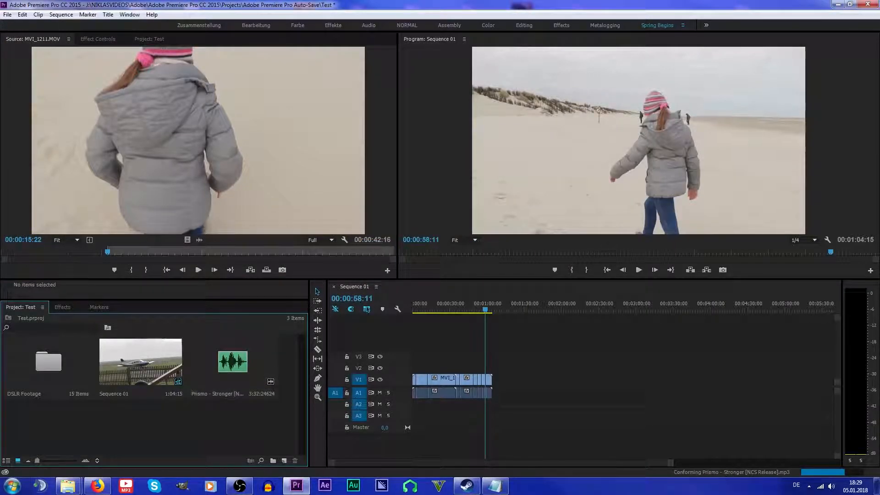
{"action": "left_click", "coordinate": [873, 97]}
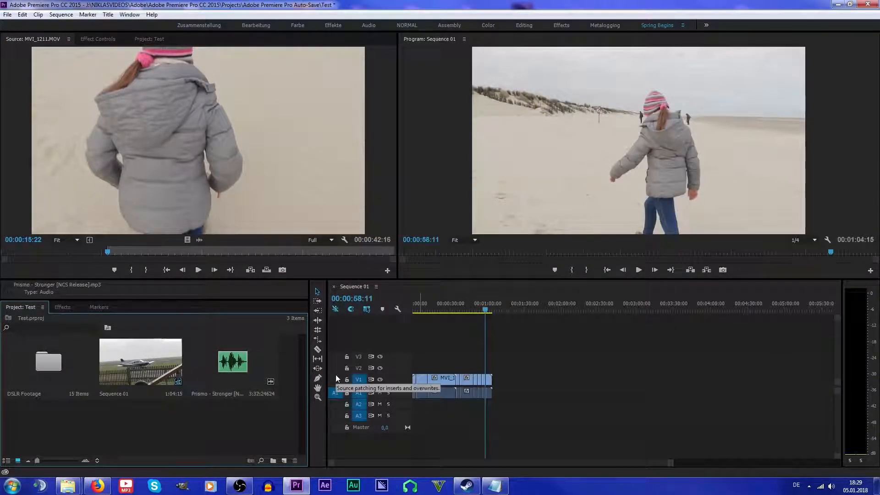
- Preview Prismo - Stronger [NCS Release].mp3 in the Source monitor and place it on A2 at the start of the sequence
{"action": "left_click", "coordinate": [243, 369]}
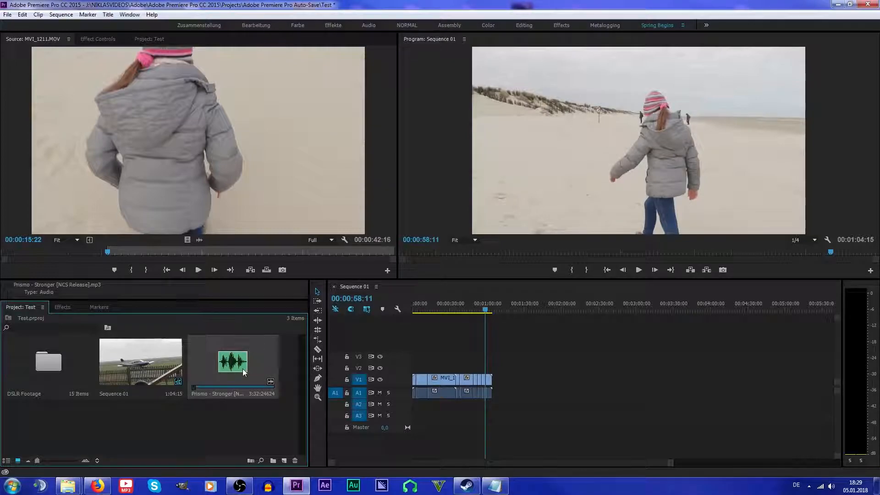
{"action": "double_click", "coordinate": [216, 375]}
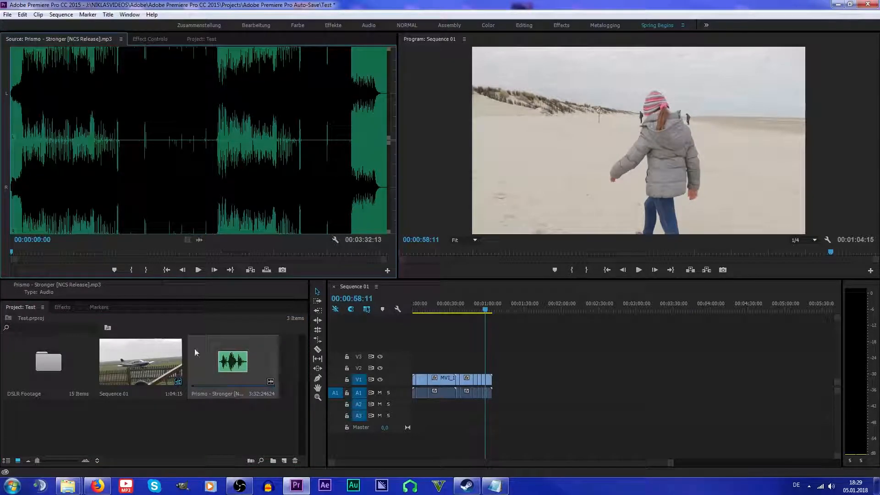
{"action": "left_click", "coordinate": [53, 253]}
{"action": "left_click_drag", "start_coordinate": [55, 253], "coordinate": [1, 250]}
{"action": "left_click_drag", "start_coordinate": [226, 364], "coordinate": [252, 372]}
{"action": "left_click_drag", "start_coordinate": [349, 369], "coordinate": [413, 409]}
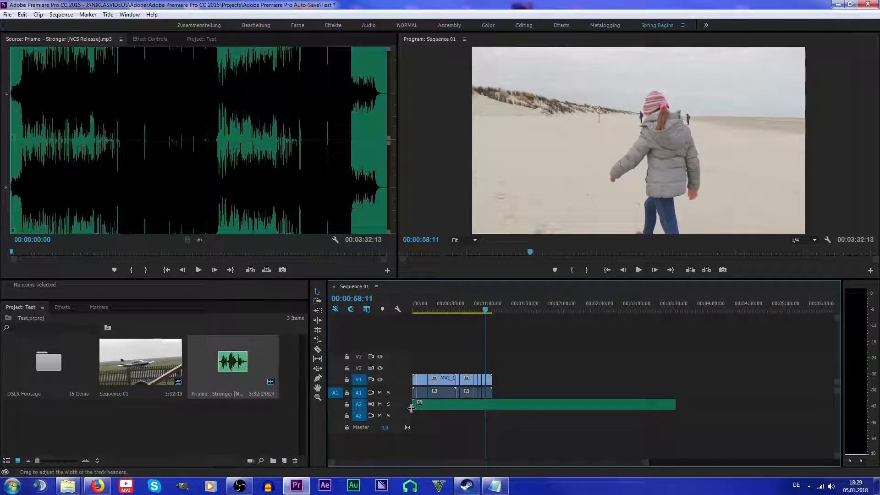
- Mute audio track A1 and return the playhead to the start of the sequence
{"action": "left_click_drag", "start_coordinate": [645, 467], "coordinate": [418, 466]}
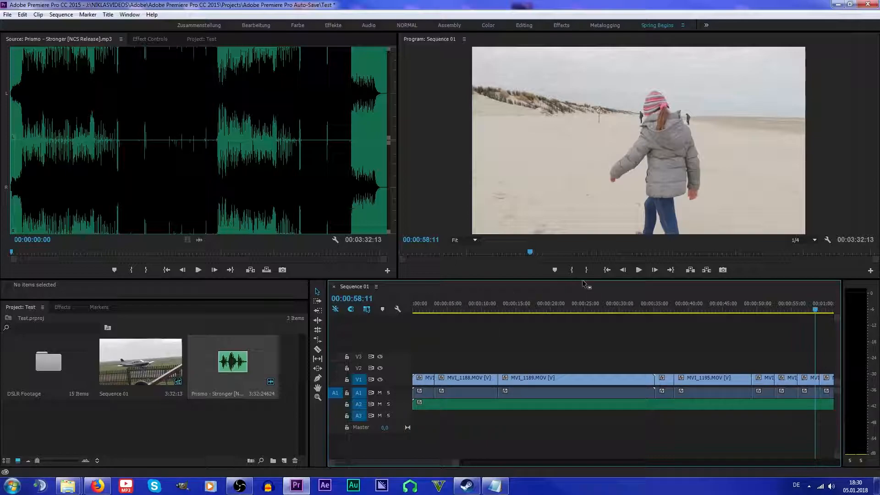
{"action": "left_click", "coordinate": [380, 393]}
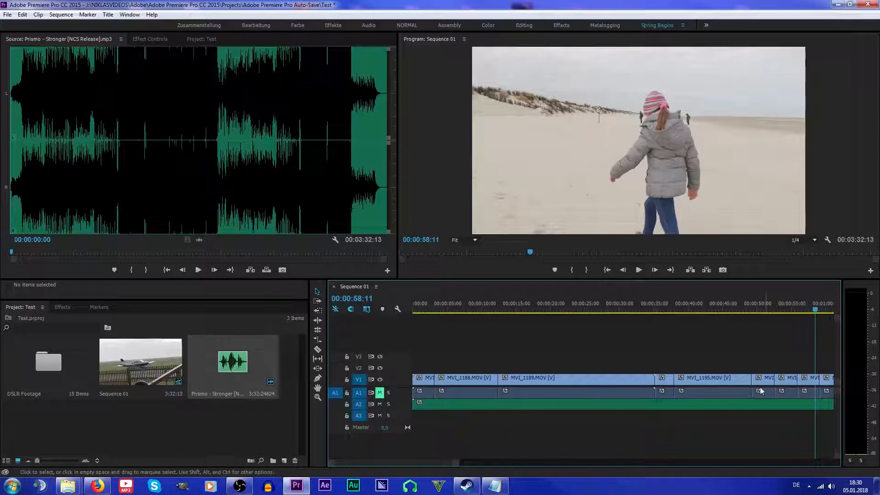
{"action": "left_click_drag", "start_coordinate": [415, 305], "coordinate": [396, 309]}
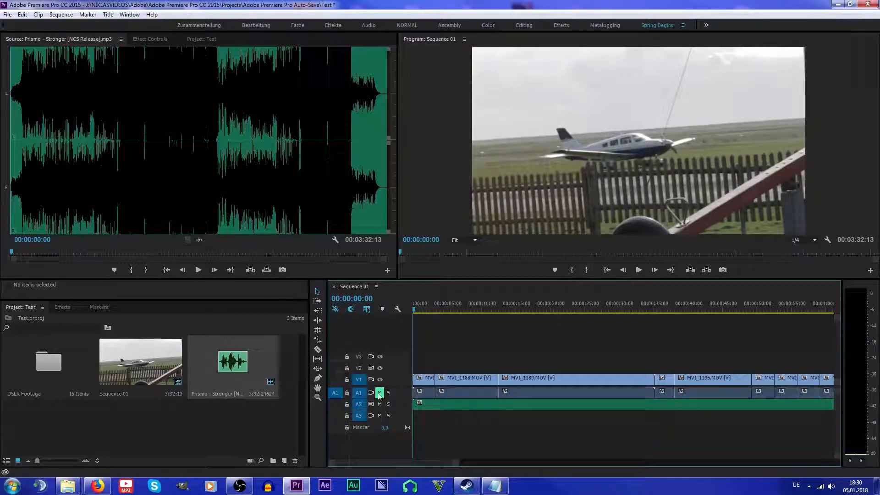
- Open the audio Volume settings of the first clip, MVI_1187.MOV, in Effect Controls
{"action": "left_click", "coordinate": [424, 392]}
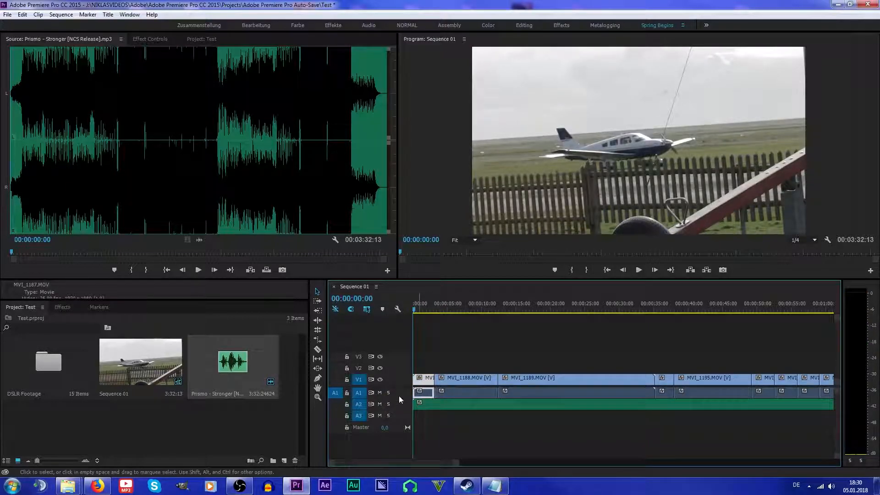
{"action": "right_click", "coordinate": [423, 397]}
{"action": "key", "text": "Escape"}
{"action": "double_click", "coordinate": [423, 393]}
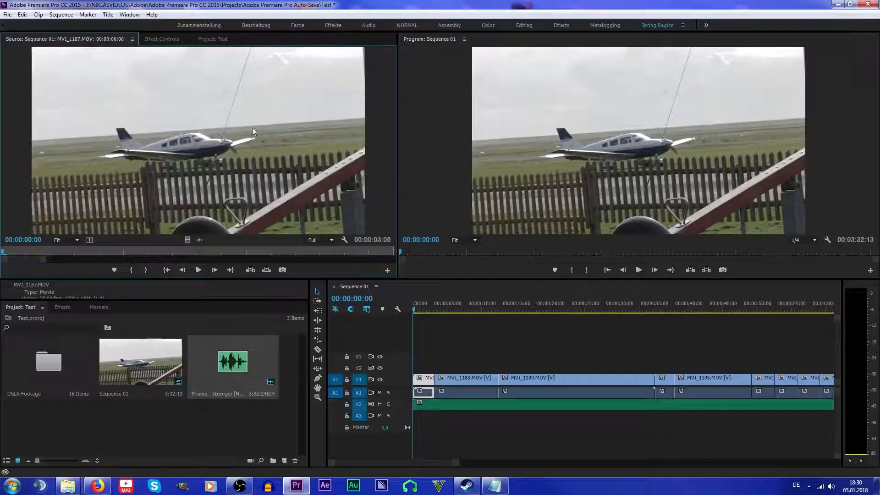
{"action": "left_click", "coordinate": [162, 39]}
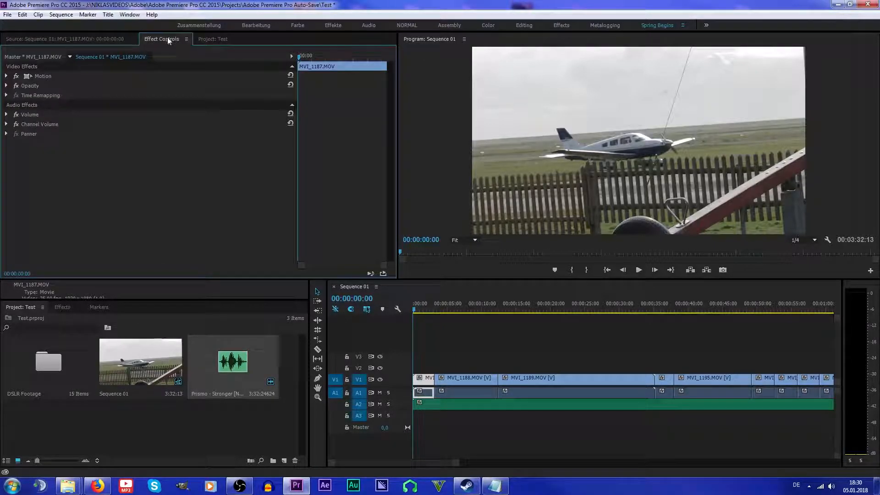
{"action": "left_click", "coordinate": [6, 114]}
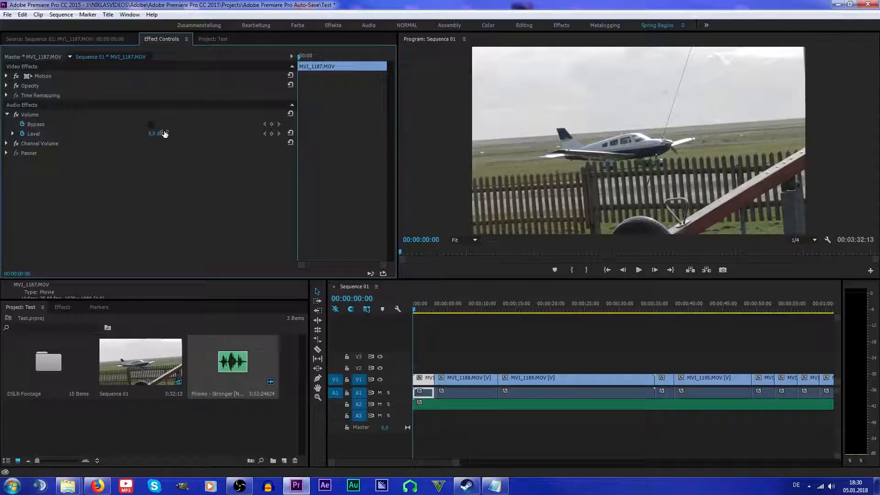
- Split the A2 music at both ends of the first MVI_1211.MOV section with the Razor tool and select the resulting short piece
{"action": "left_click_drag", "start_coordinate": [456, 462], "coordinate": [565, 447]}
{"action": "left_click_drag", "start_coordinate": [415, 310], "coordinate": [522, 315]}
{"action": "left_click_drag", "start_coordinate": [566, 464], "coordinate": [476, 464]}
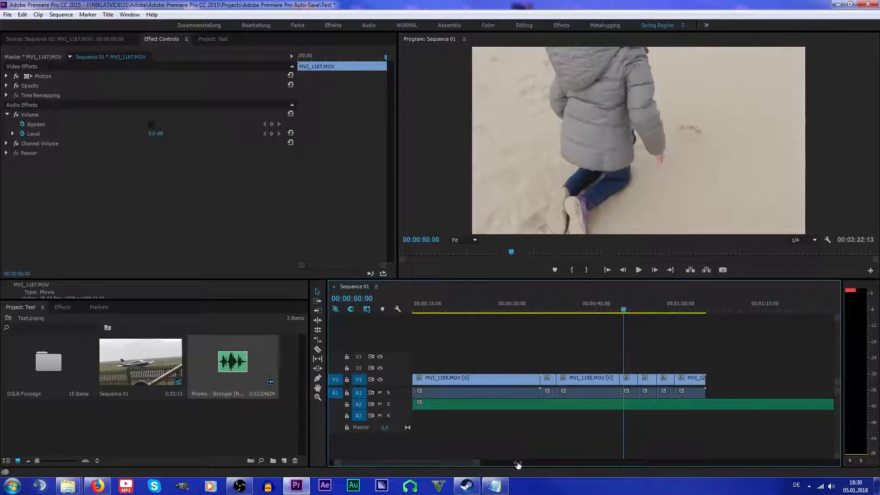
{"action": "key", "text": "c"}
{"action": "left_click", "coordinate": [622, 404]}
{"action": "left_click", "coordinate": [641, 402]}
{"action": "key", "text": "v"}
{"action": "left_click", "coordinate": [632, 408]}
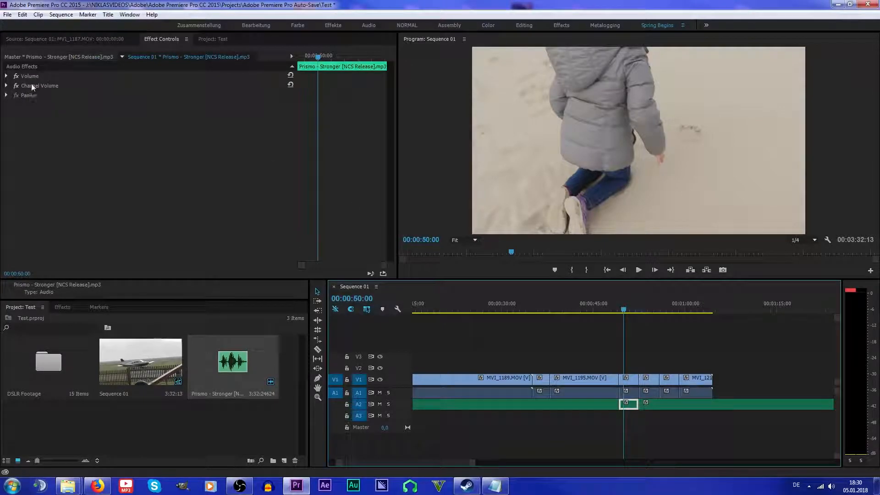
- Add volume Level keyframes to the selected short music piece at 00:00:49:11 and 00:00:52:09
{"action": "left_click", "coordinate": [6, 76]}
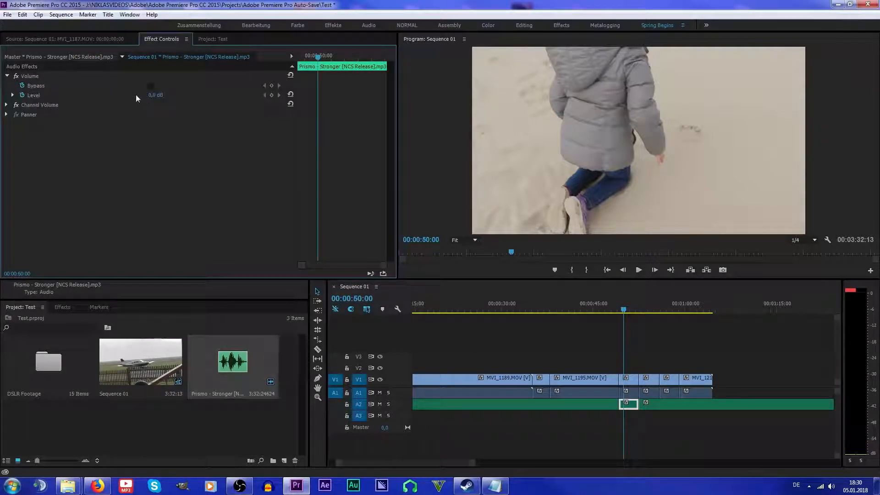
{"action": "left_click", "coordinate": [271, 96]}
{"action": "left_click_drag", "start_coordinate": [623, 310], "coordinate": [620, 310]}
{"action": "left_click_drag", "start_coordinate": [317, 95], "coordinate": [302, 96]}
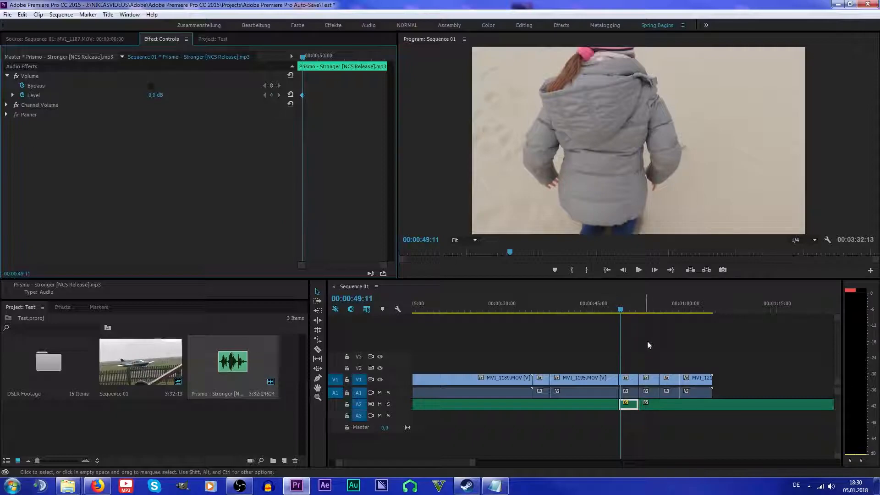
{"action": "left_click_drag", "start_coordinate": [623, 310], "coordinate": [638, 310]}
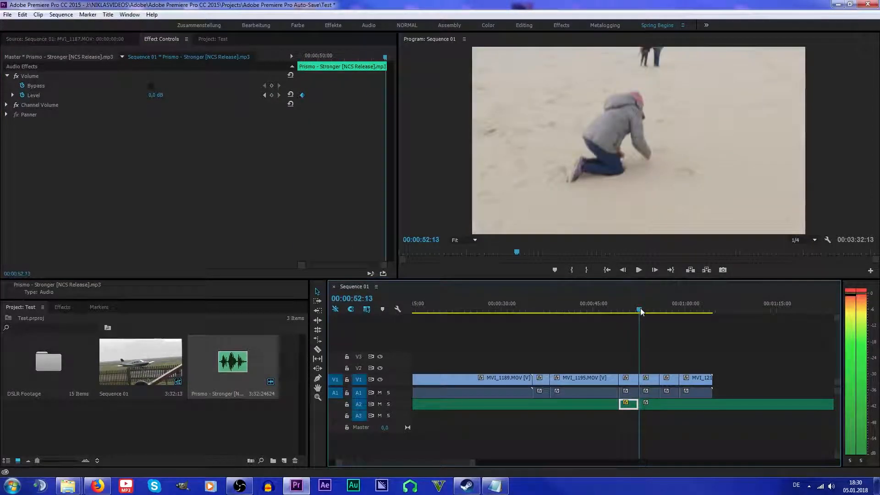
{"action": "left_click", "coordinate": [272, 96]}
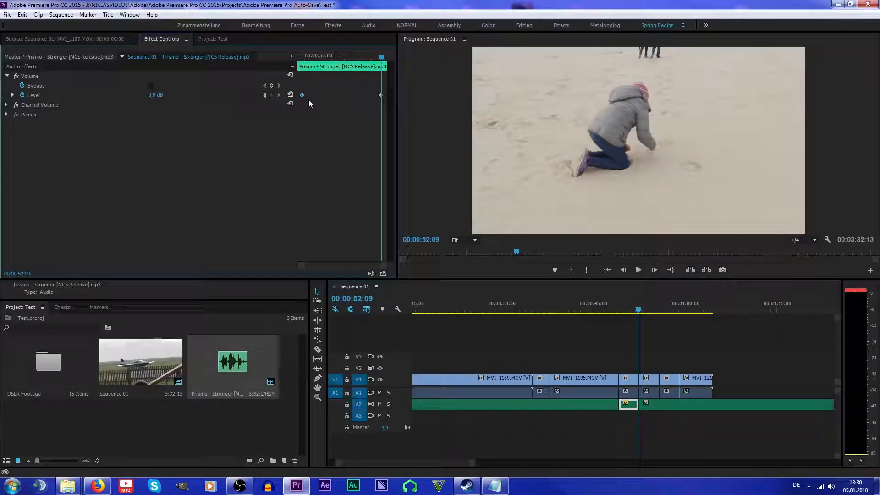
- Add Level keyframes of -10 dB at 00:00:49:14 and 00:00:52:00 and play back the lowered section
{"action": "left_click_drag", "start_coordinate": [381, 57], "coordinate": [307, 54]}
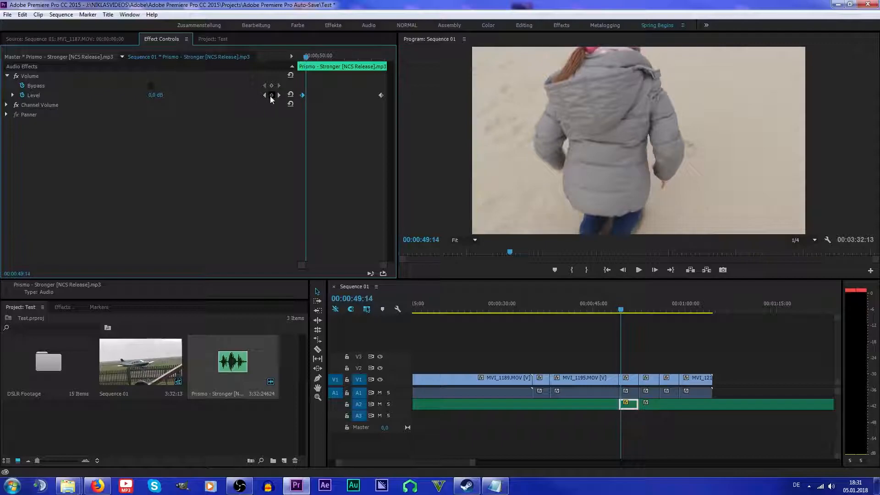
{"action": "type", "text": "-10"}
{"action": "key", "text": "Return"}
{"action": "left_click_drag", "start_coordinate": [621, 310], "coordinate": [636, 311]}
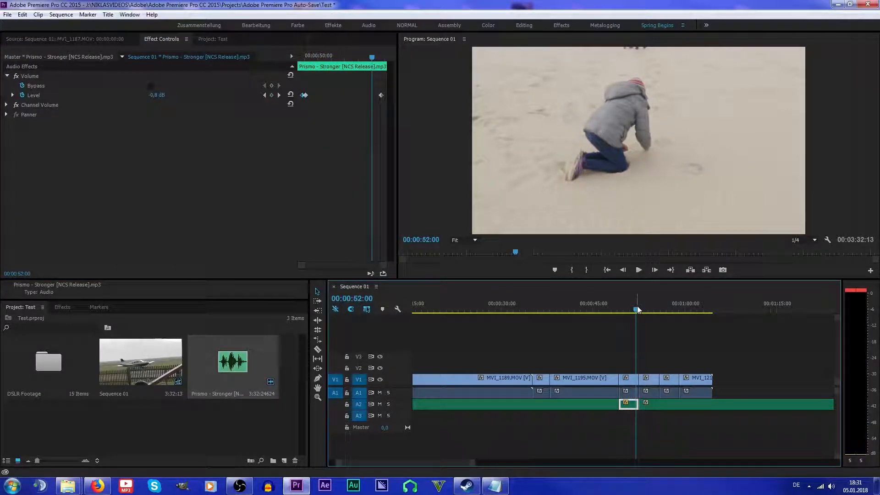
{"action": "left_click", "coordinate": [271, 95]}
{"action": "type", "text": "-"}
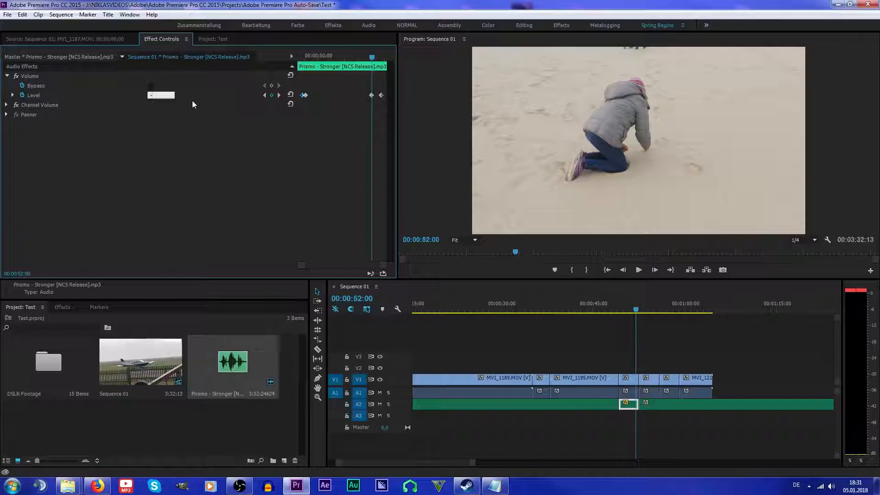
{"action": "type", "text": "10"}
{"action": "key", "text": "Return"}
{"action": "left_click", "coordinate": [612, 310]}
{"action": "key", "text": "space"}
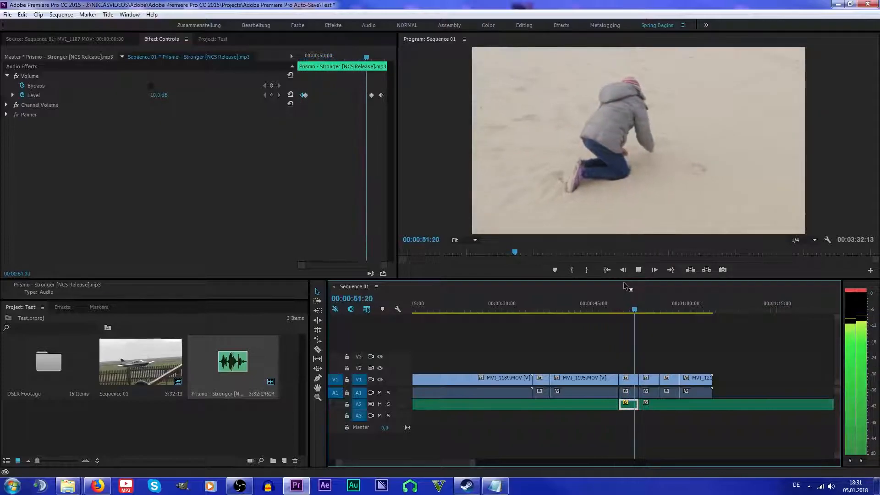
{"action": "key", "text": "space"}
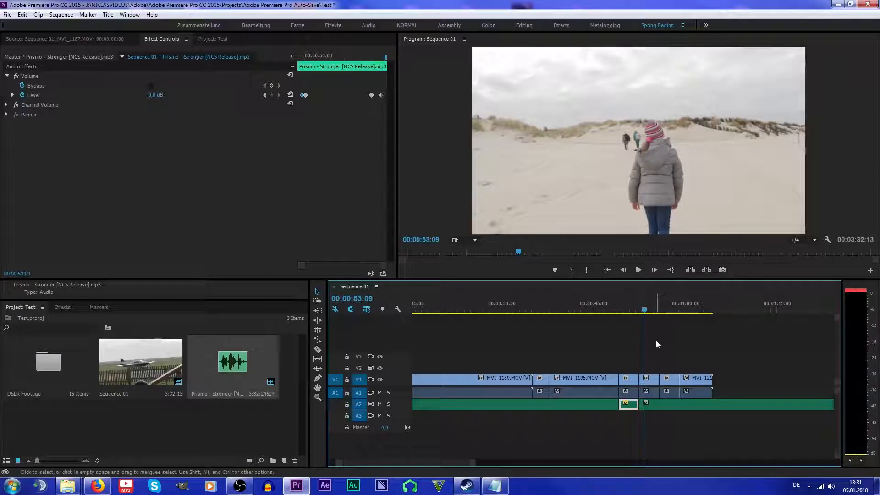
- Reposition the first lowered Level keyframe slightly further into the short music piece
{"action": "left_click", "coordinate": [635, 313]}
{"action": "left_click_drag", "start_coordinate": [635, 314], "coordinate": [631, 315]}
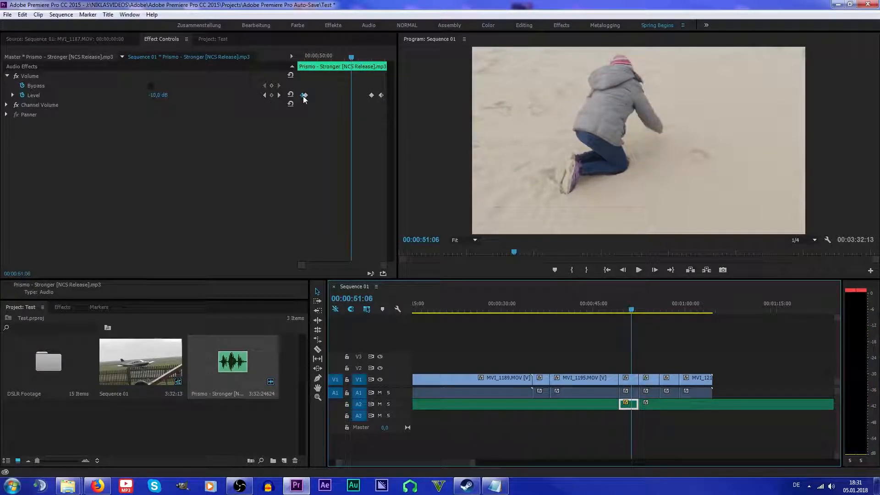
{"action": "left_click_drag", "start_coordinate": [305, 96], "coordinate": [307, 98]}
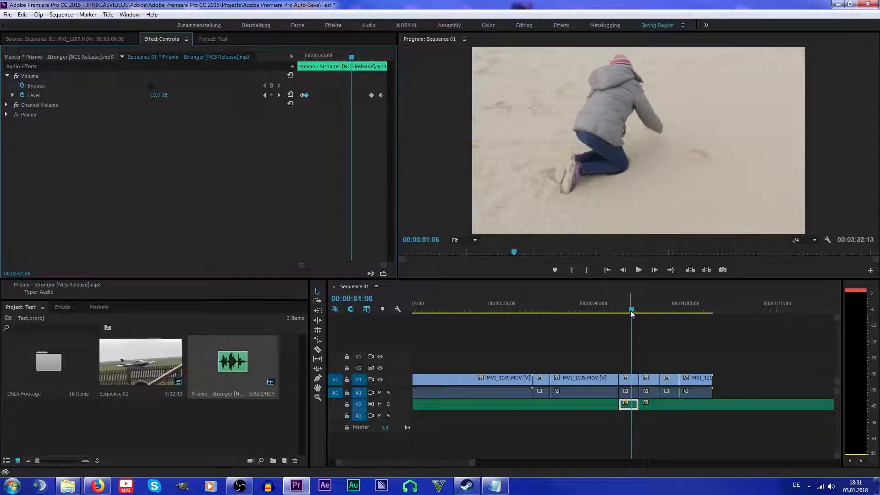
{"action": "left_click_drag", "start_coordinate": [612, 313], "coordinate": [620, 313]}
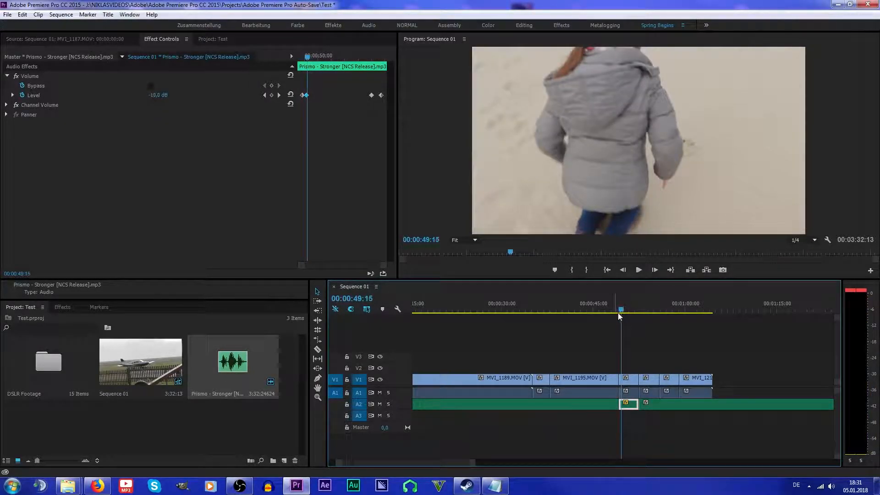
{"action": "right_click", "coordinate": [302, 95]}
{"action": "left_click", "coordinate": [236, 94]}
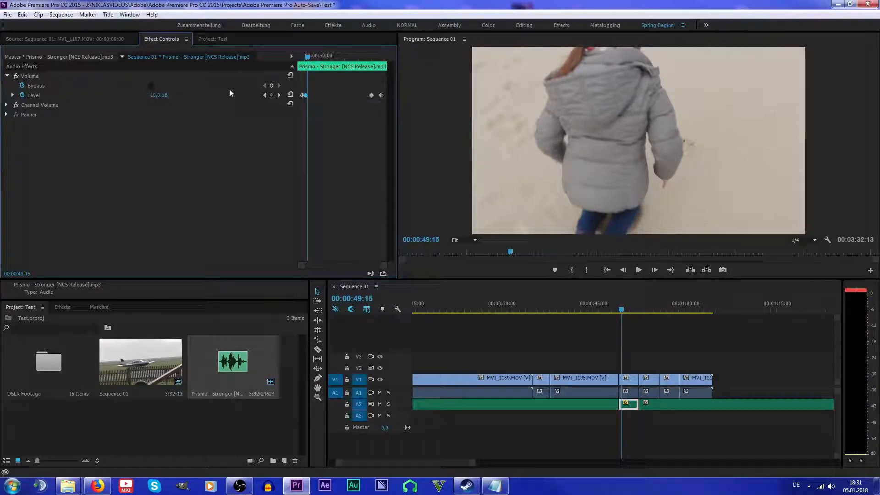
{"action": "right_click", "coordinate": [305, 95]}
{"action": "left_click", "coordinate": [314, 88]}
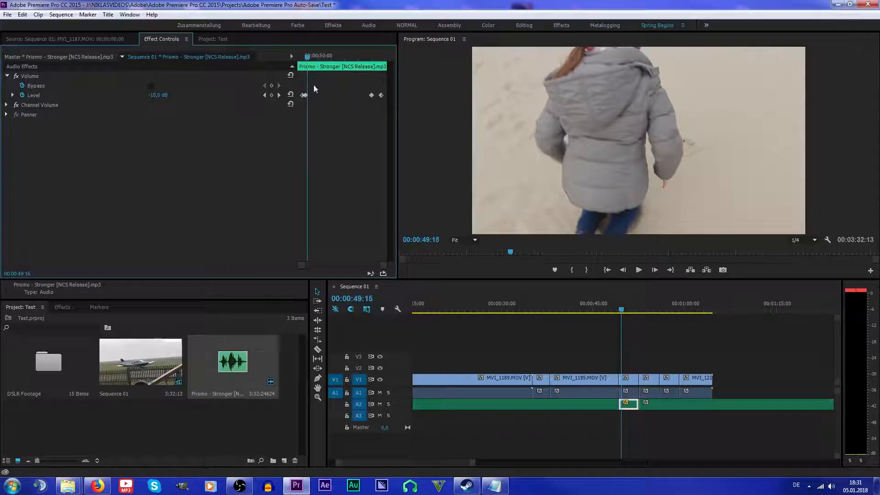
{"action": "right_click", "coordinate": [306, 95]}
{"action": "left_click", "coordinate": [328, 100]}
{"action": "right_click", "coordinate": [310, 98]}
{"action": "left_click", "coordinate": [321, 100]}
{"action": "right_click", "coordinate": [306, 96]}
{"action": "left_click", "coordinate": [327, 100]}
{"action": "right_click", "coordinate": [304, 96]}
{"action": "left_click", "coordinate": [321, 100]}
{"action": "key", "text": "Return"}
- Set the Level to -40 dB at 00:00:52:03 and play the section from shortly before the music piece
{"action": "left_click_drag", "start_coordinate": [306, 59], "coordinate": [374, 58]}
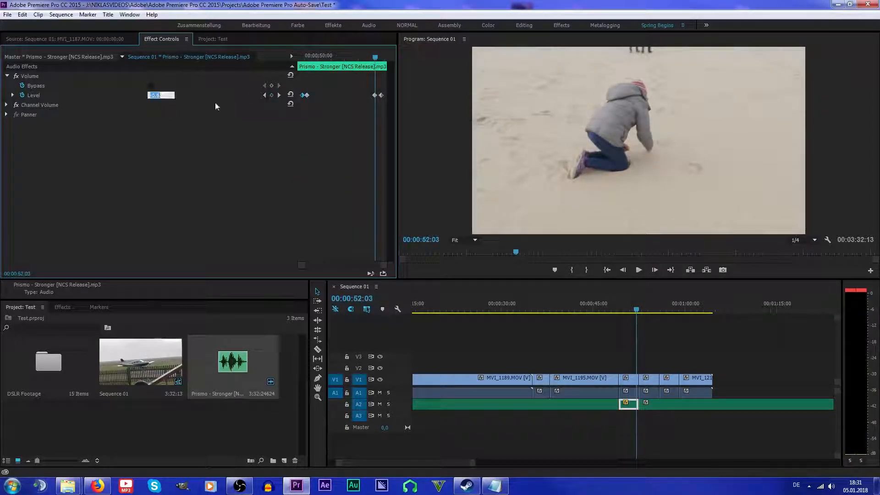
{"action": "type", "text": "-40"}
{"action": "key", "text": "Return"}
{"action": "left_click_drag", "start_coordinate": [632, 309], "coordinate": [606, 308]}
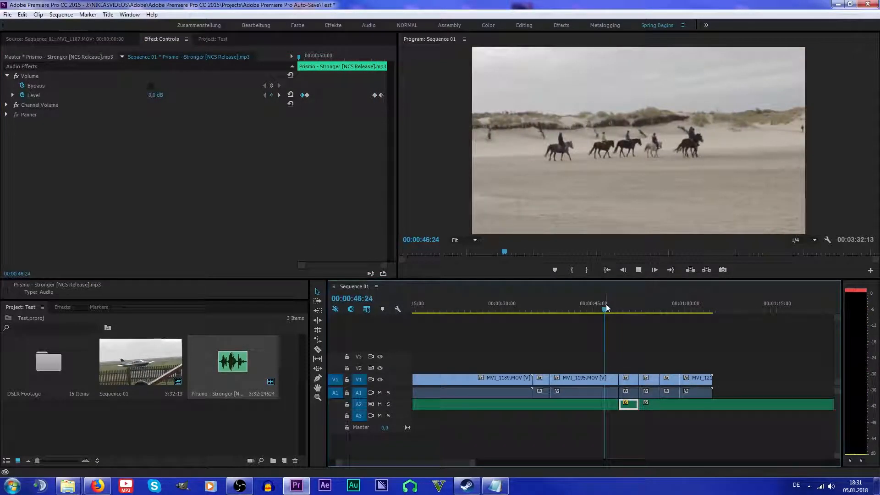
{"action": "key", "text": "space"}
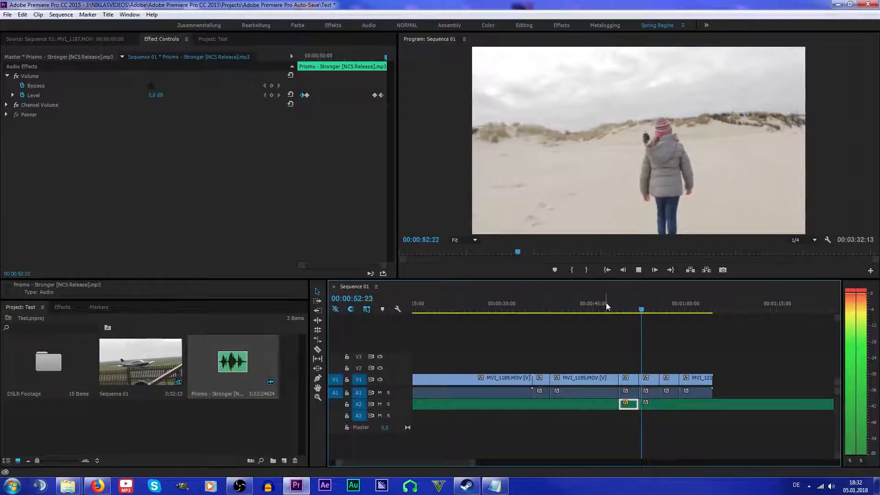
{"action": "key", "text": "space"}
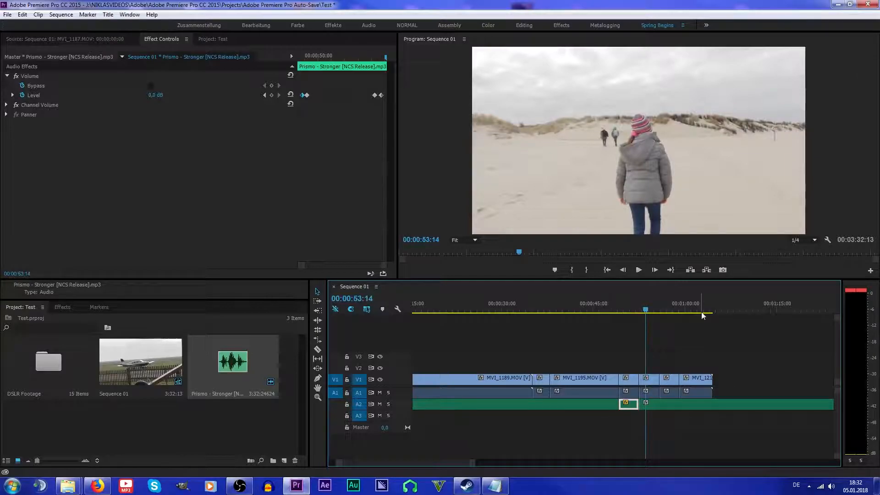
- Turn off Level keyframing for the short music piece, deleting its existing keyframes
{"action": "left_click", "coordinate": [642, 310]}
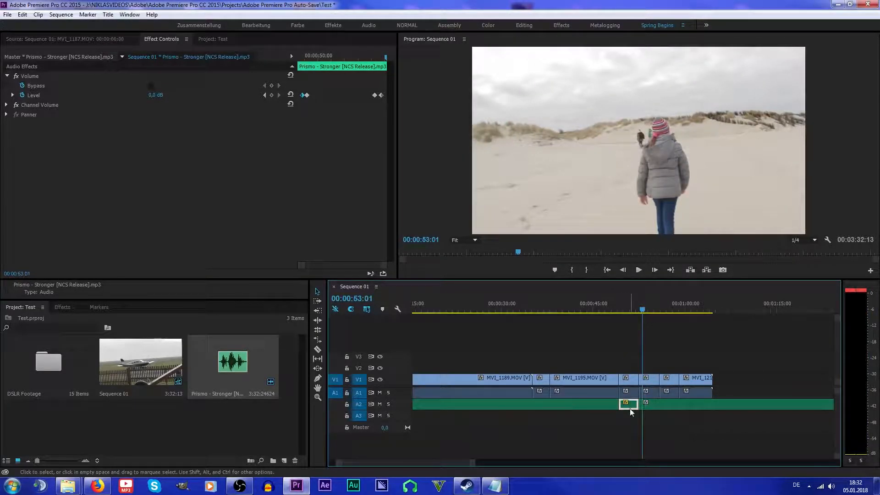
{"action": "left_click", "coordinate": [22, 95]}
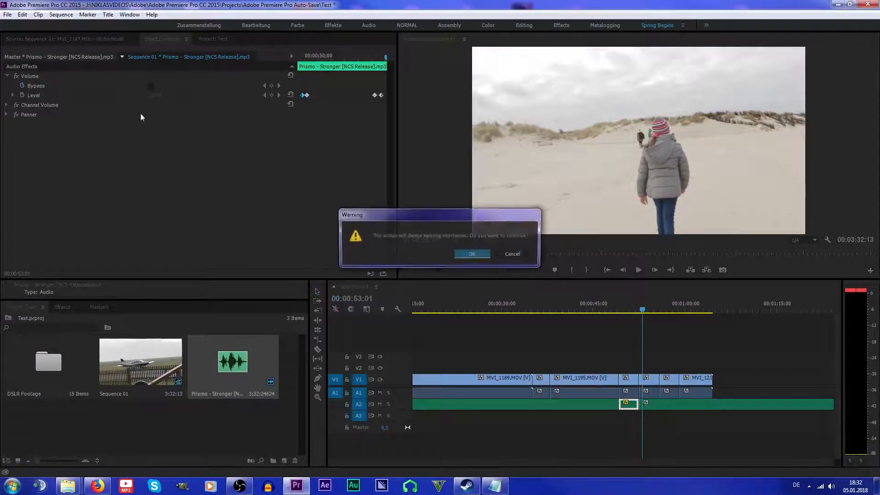
{"action": "left_click", "coordinate": [473, 253]}
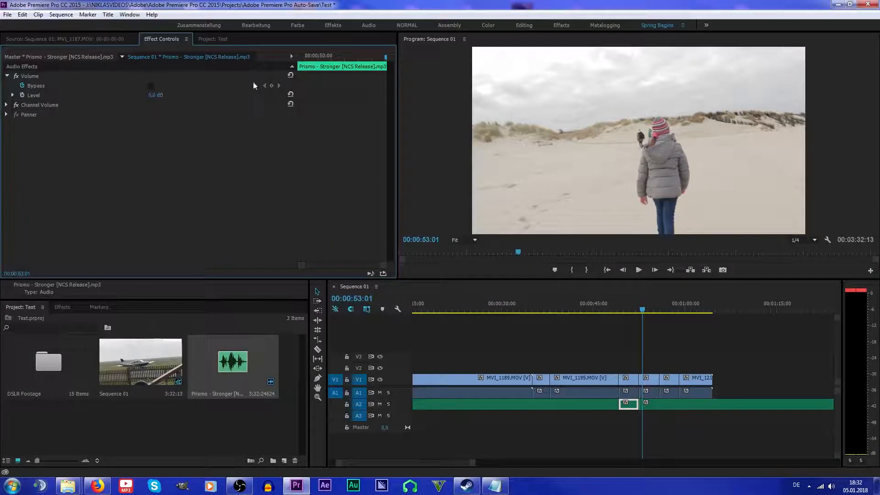
- Play the music beyond the end of the last video clip to find a suitable end point for it
{"action": "left_click", "coordinate": [625, 309]}
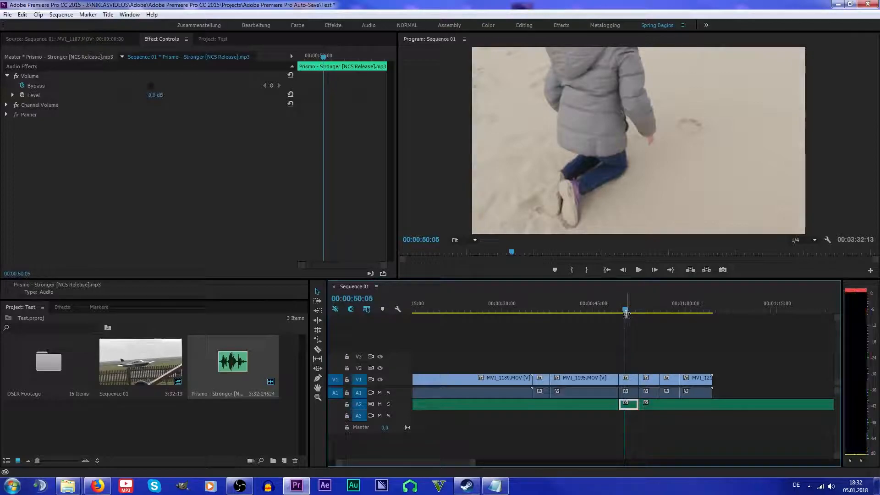
{"action": "left_click_drag", "start_coordinate": [457, 468], "coordinate": [373, 461]}
{"action": "left_click_drag", "start_coordinate": [466, 463], "coordinate": [705, 464]}
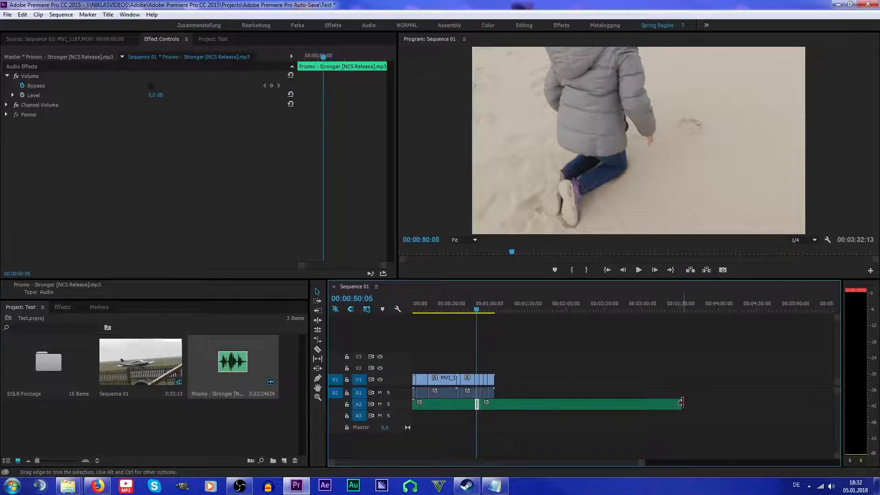
{"action": "left_click_drag", "start_coordinate": [477, 309], "coordinate": [496, 304]}
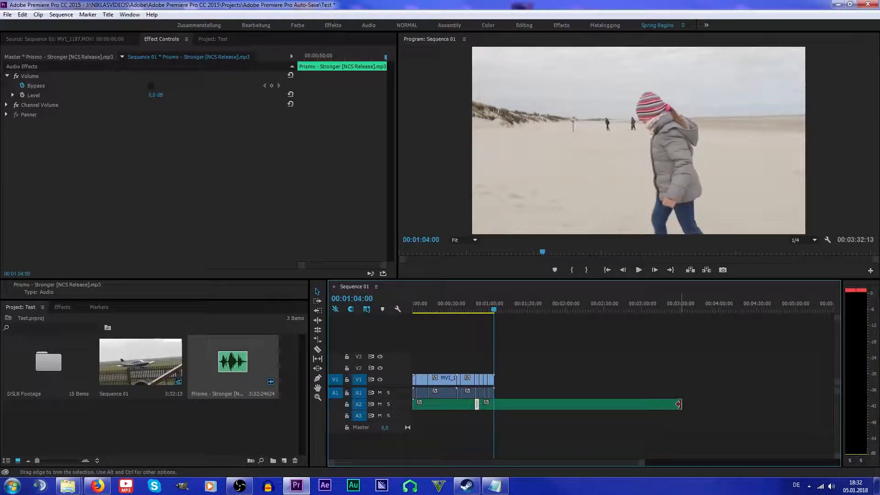
{"action": "left_click", "coordinate": [492, 310]}
{"action": "key", "text": "space"}
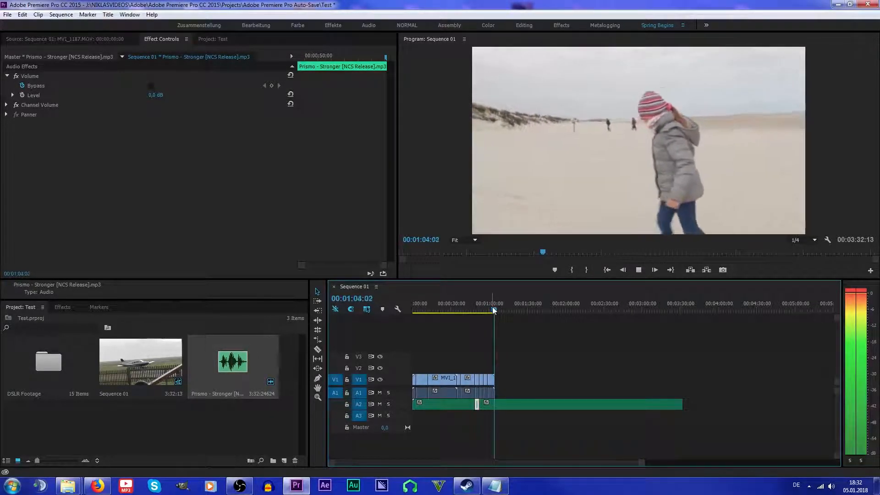
{"action": "key", "text": "space"}
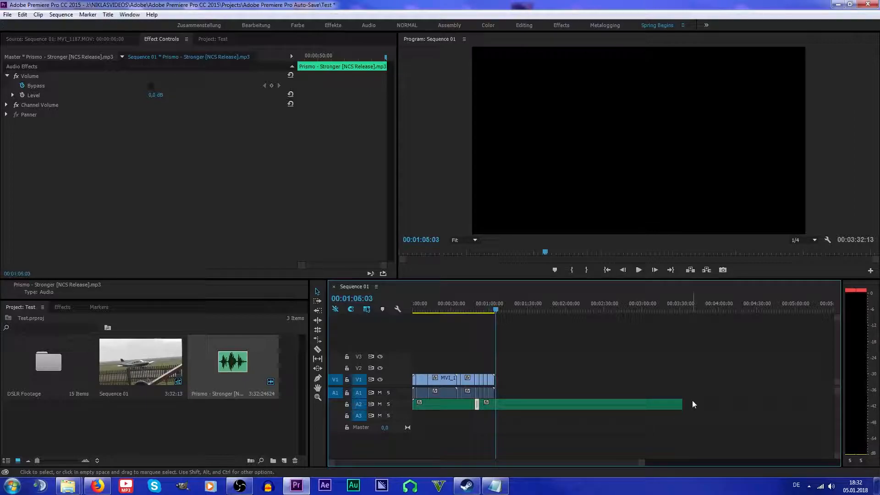
{"action": "key", "text": "space"}
{"action": "key", "text": "space"}
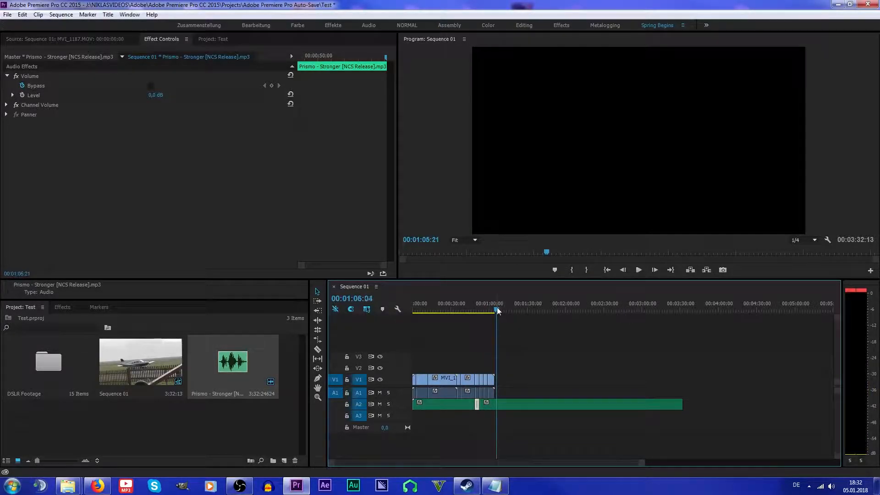
{"action": "left_click_drag", "start_coordinate": [498, 311], "coordinate": [504, 308]}
{"action": "key", "text": "space"}
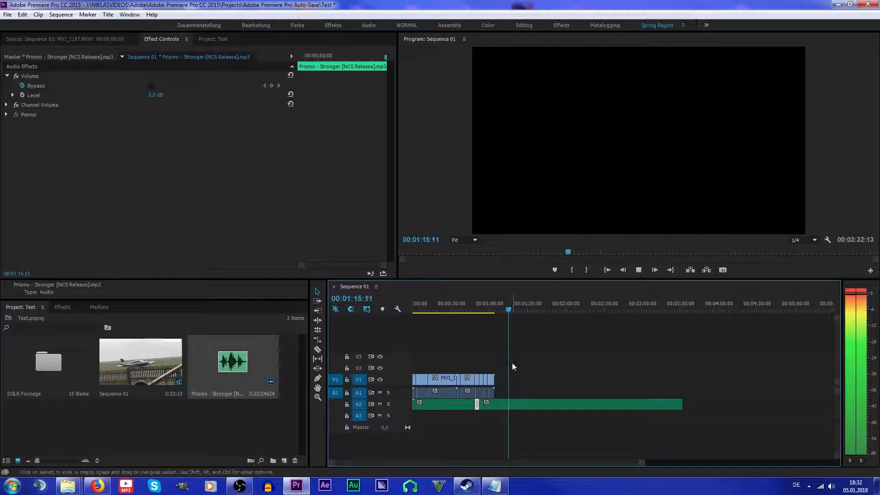
{"action": "key", "text": "space"}
- Trim the end of the A2 music back to the playhead at 00:01:15:16 and zoom in on that edge
{"action": "left_click_drag", "start_coordinate": [681, 403], "coordinate": [508, 404]}
{"action": "left_click_drag", "start_coordinate": [642, 462], "coordinate": [510, 456]}
{"action": "double_click", "coordinate": [510, 404]}
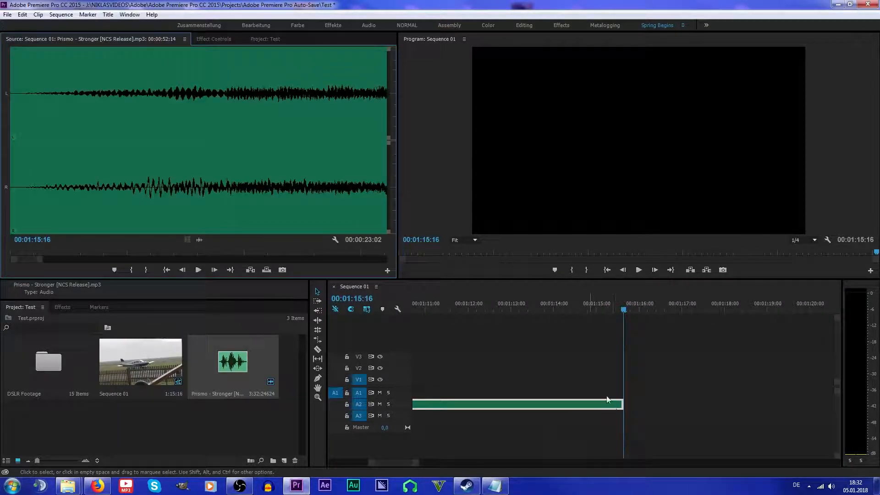
- Apply a Constant Power audio crossfade about 3 seconds long to the end of the A2 music and play it back
{"action": "left_click", "coordinate": [61, 307]}
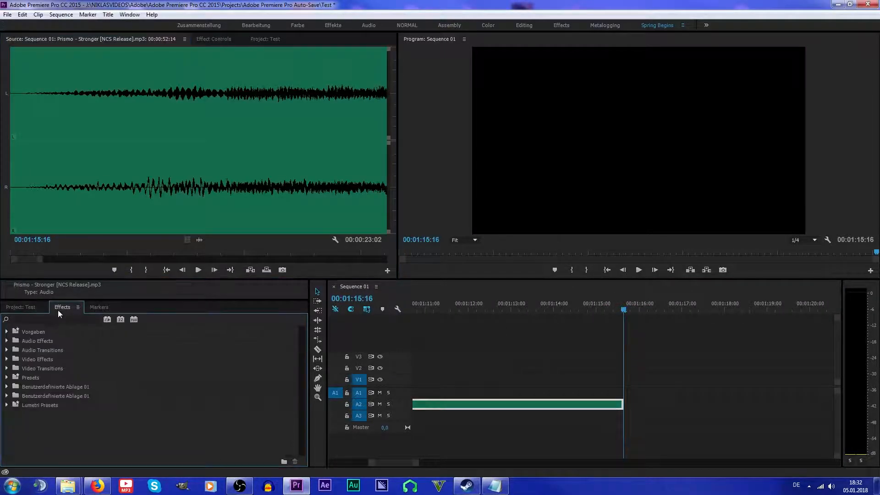
{"action": "left_click", "coordinate": [7, 340]}
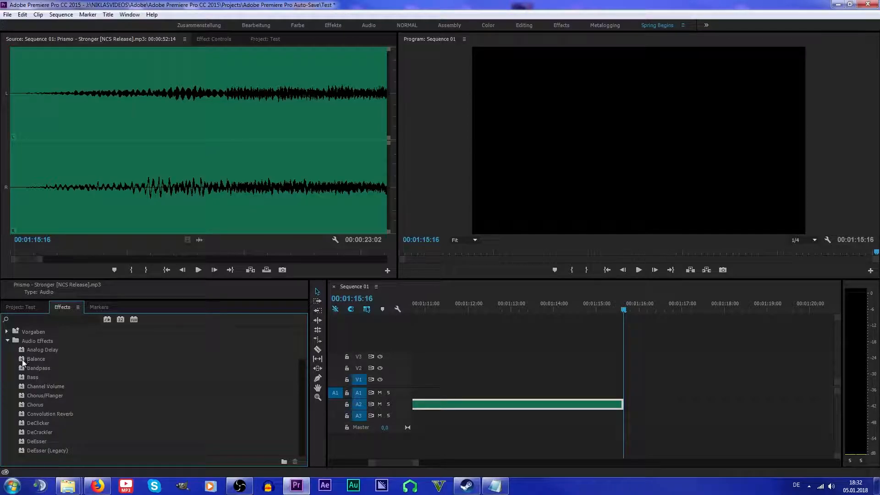
{"action": "left_click_drag", "start_coordinate": [13, 352], "coordinate": [18, 358]}
{"action": "scroll", "coordinate": [18, 356], "scroll_direction": "up", "scroll_amount": 1}
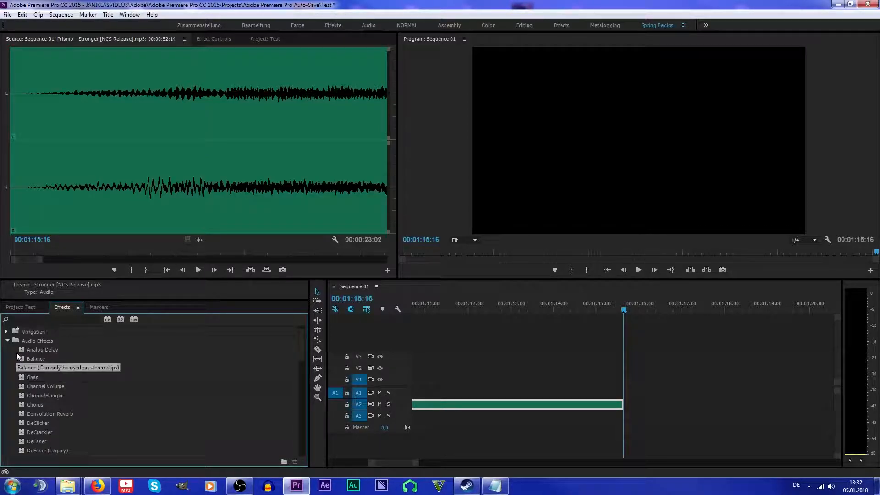
{"action": "left_click", "coordinate": [7, 341]}
{"action": "left_click", "coordinate": [24, 318]}
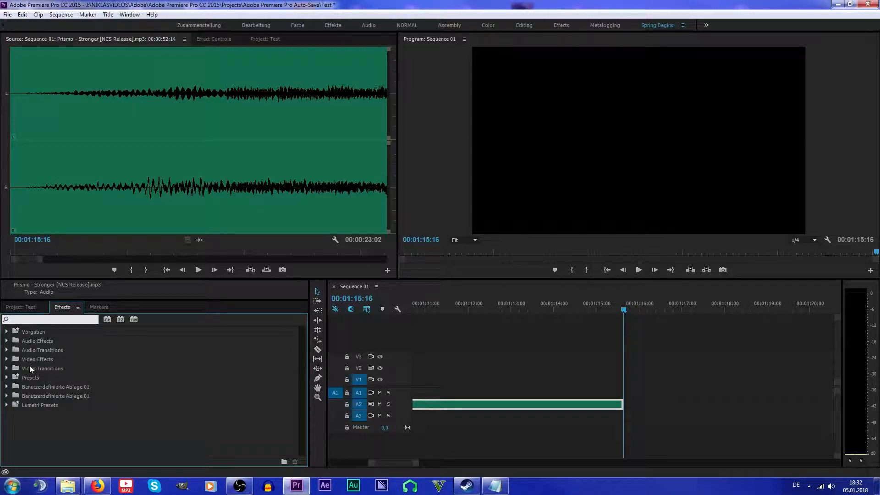
{"action": "left_click", "coordinate": [6, 351]}
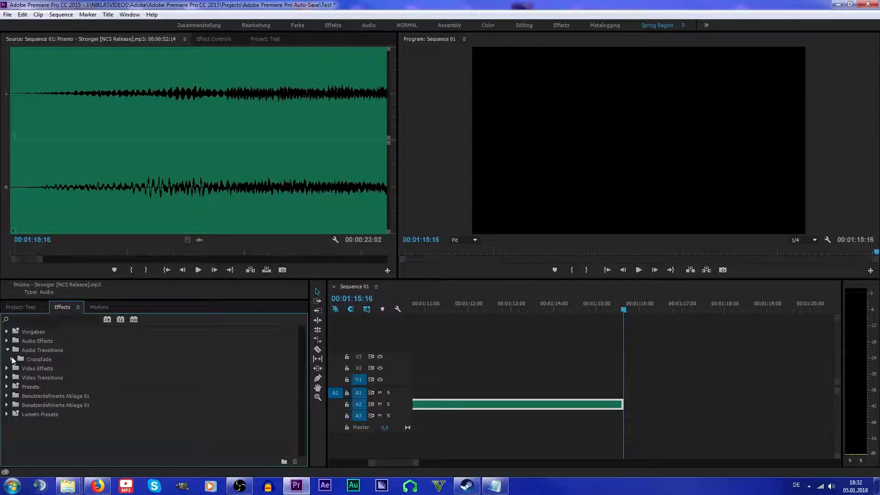
{"action": "left_click", "coordinate": [13, 360]}
{"action": "left_click_drag", "start_coordinate": [46, 380], "coordinate": [493, 404]}
{"action": "left_click", "coordinate": [468, 306]}
{"action": "key", "text": "space"}
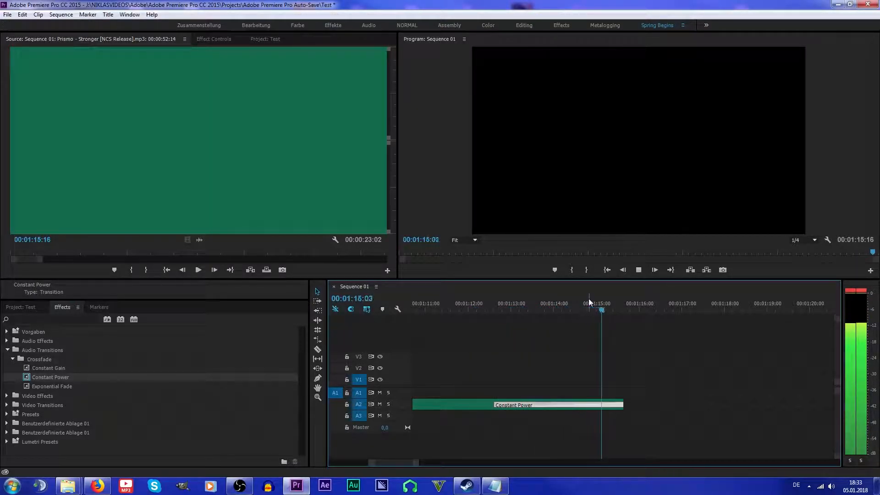
- Select the last music piece on A2 and show its Volume effect settings
{"action": "left_click_drag", "start_coordinate": [415, 463], "coordinate": [596, 452]}
{"action": "left_click", "coordinate": [513, 406]}
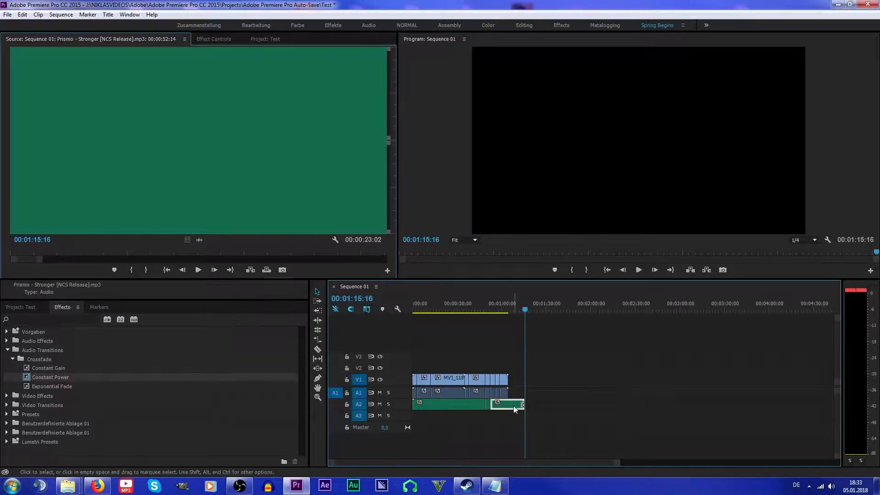
{"action": "left_click", "coordinate": [212, 39]}
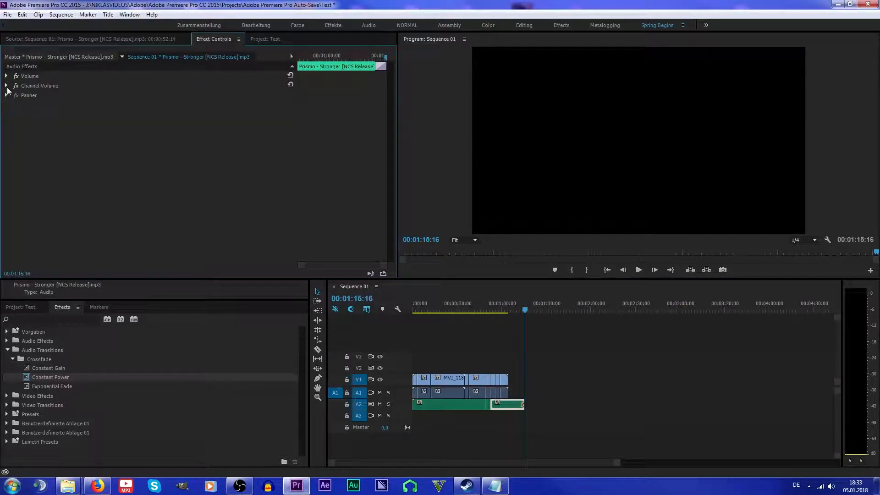
{"action": "left_click", "coordinate": [6, 76]}
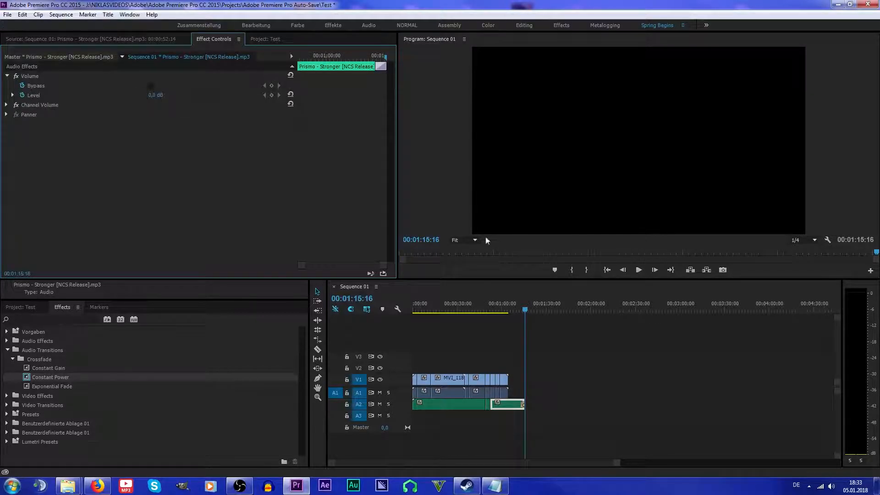
- Return the playhead to the start of the sequence and open the media export settings
{"action": "left_click_drag", "start_coordinate": [524, 311], "coordinate": [395, 313]}
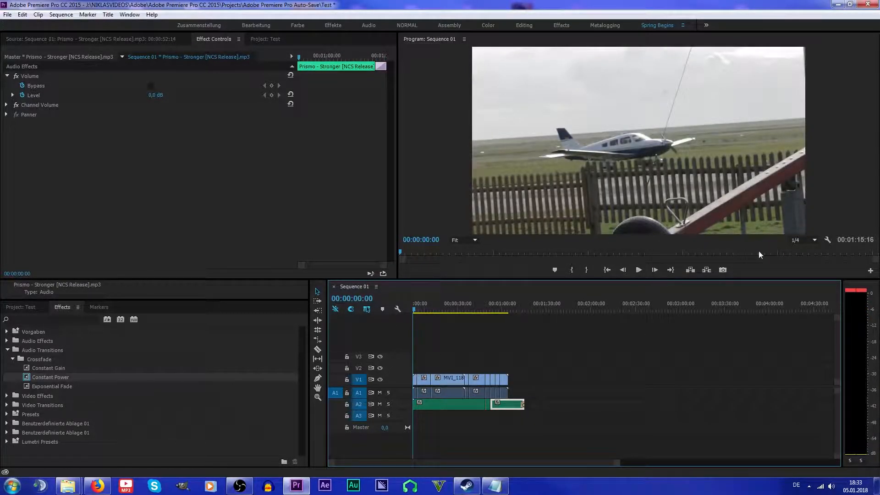
{"action": "left_click", "coordinate": [57, 39]}
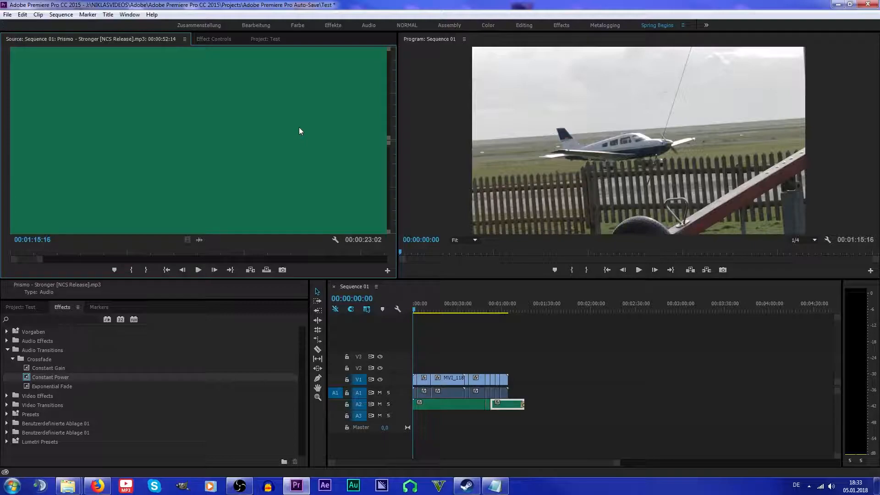
{"action": "key", "text": "ctrl+m"}
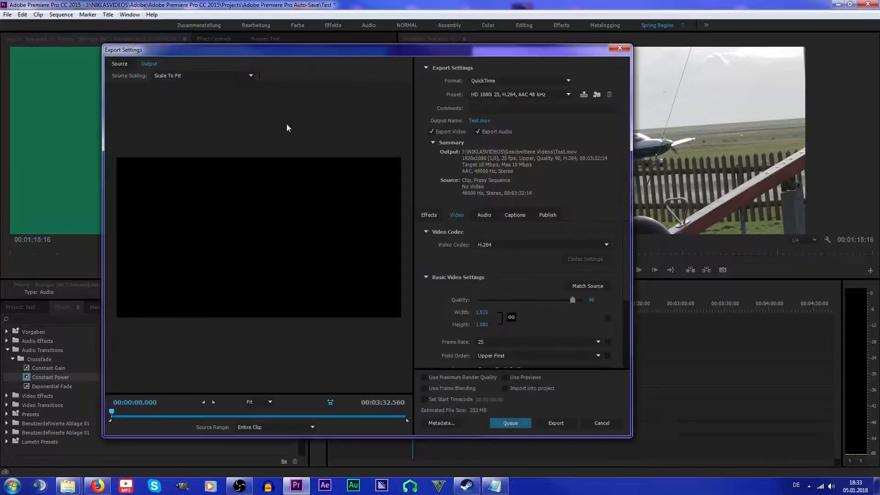
{"action": "left_click", "coordinate": [617, 50]}
{"action": "left_click", "coordinate": [8, 14]}
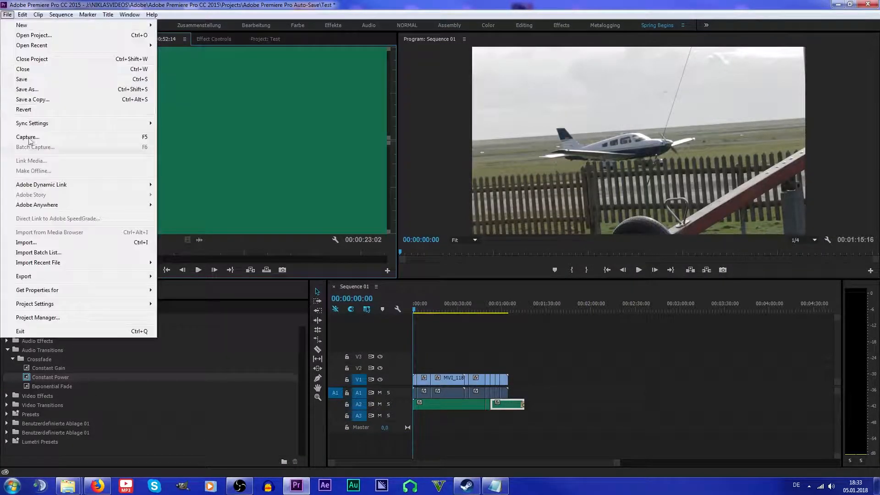
{"action": "mouse_move", "coordinate": [48, 278]}
{"action": "left_click", "coordinate": [229, 277]}
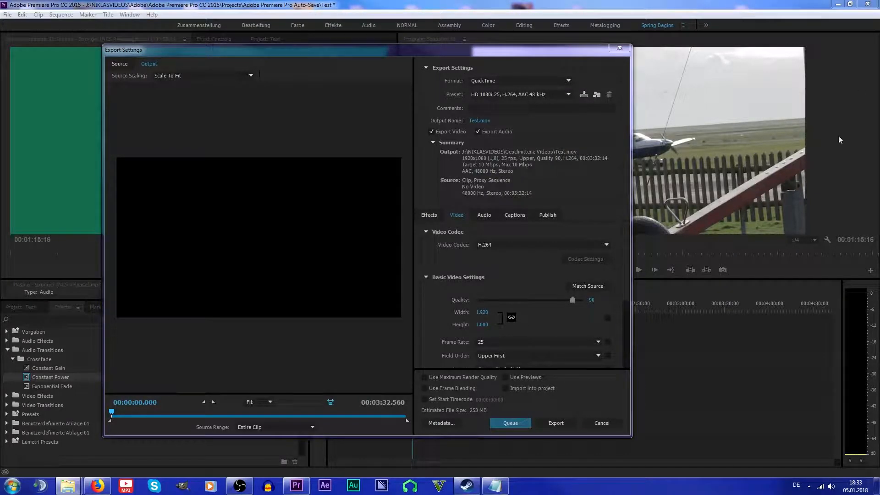
- Set the export format to H.264 and keep the Match Source - High bitrate preset
{"action": "left_click", "coordinate": [531, 81]}
{"action": "left_click", "coordinate": [530, 80]}
{"action": "left_click", "coordinate": [530, 81]}
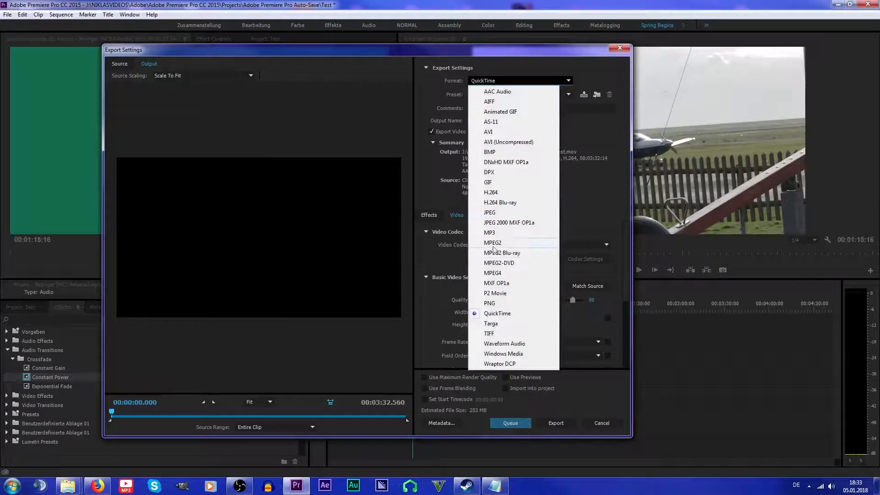
{"action": "left_click", "coordinate": [501, 193]}
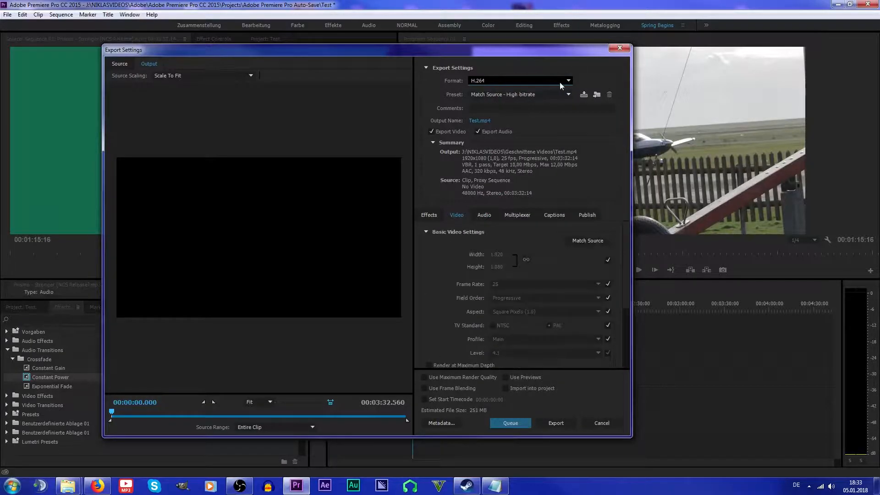
{"action": "left_click", "coordinate": [539, 91]}
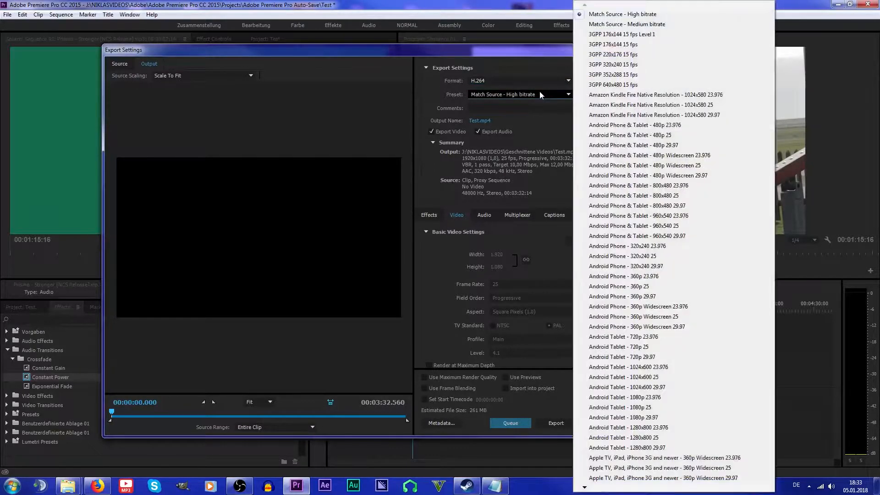
{"action": "left_click", "coordinate": [537, 92]}
{"action": "left_click", "coordinate": [517, 93]}
{"action": "left_click", "coordinate": [517, 92]}
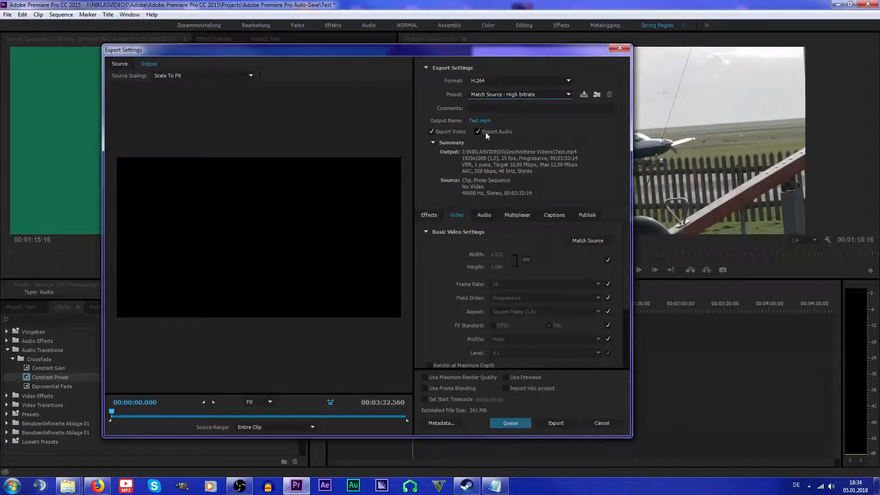
- Save the output file as Test in MP4 format in the Geschnittene Videos folder, keeping the chosen preset
{"action": "left_click", "coordinate": [479, 120]}
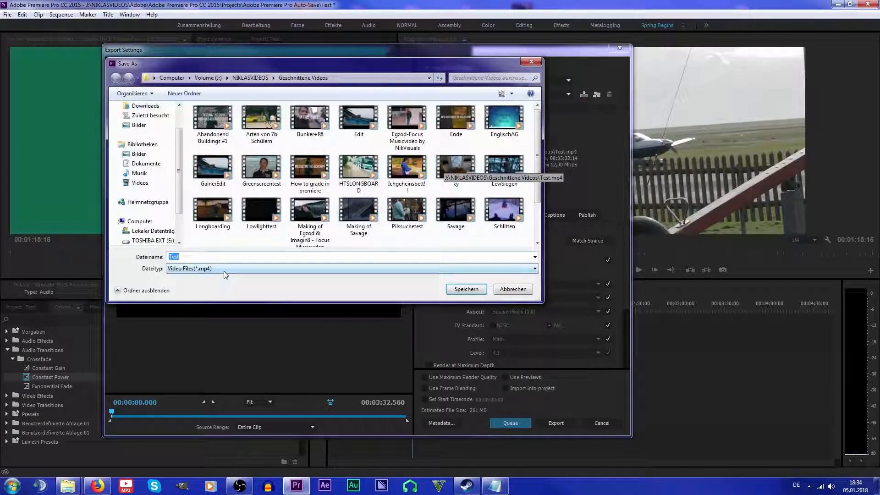
{"action": "left_click", "coordinate": [471, 289]}
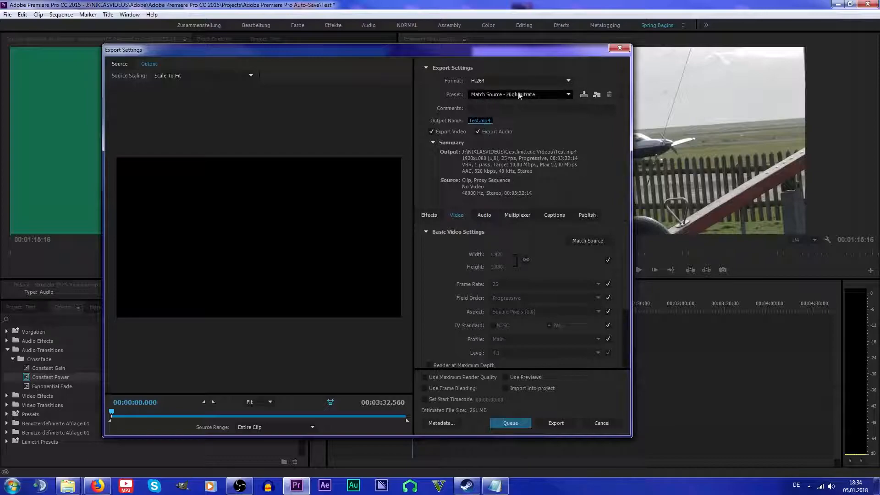
{"action": "left_click", "coordinate": [541, 90]}
{"action": "left_click", "coordinate": [538, 91]}
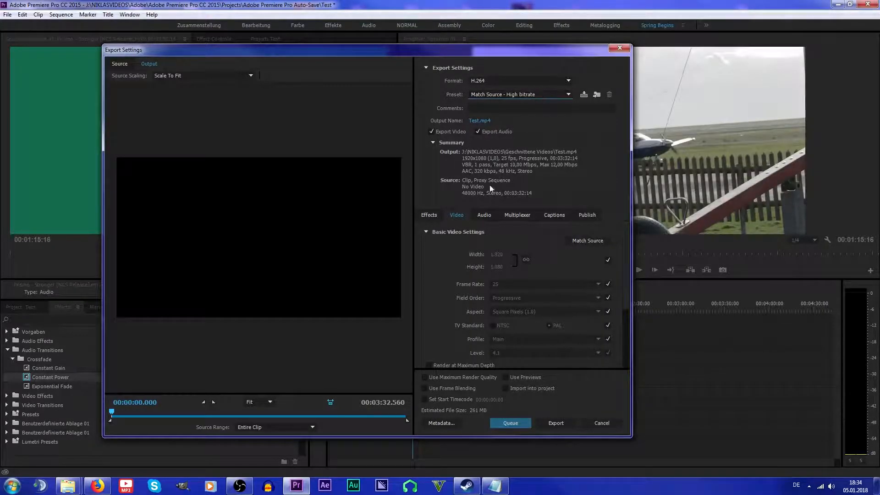
- Unlink the export width and height from the source and link them again
{"action": "scroll", "coordinate": [622, 254], "scroll_direction": "down", "scroll_amount": 2}
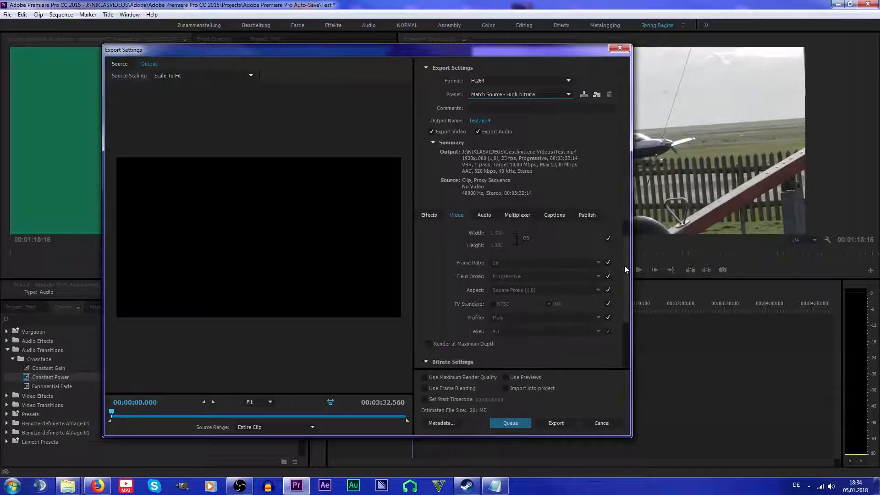
{"action": "left_click", "coordinate": [607, 234]}
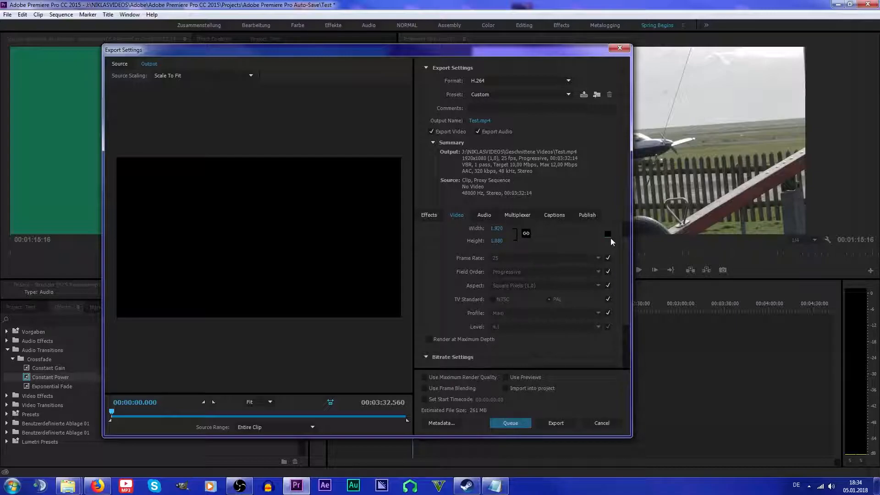
{"action": "left_click", "coordinate": [609, 234]}
- Review the bitrate encoding options for the video and keep VBR, 1 pass
{"action": "left_click_drag", "start_coordinate": [626, 279], "coordinate": [618, 324]}
{"action": "left_click", "coordinate": [509, 297]}
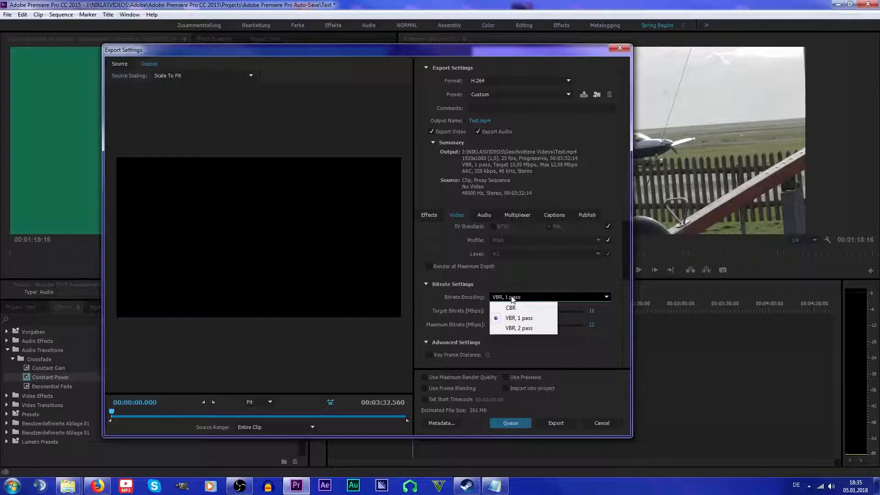
{"action": "left_click", "coordinate": [566, 299]}
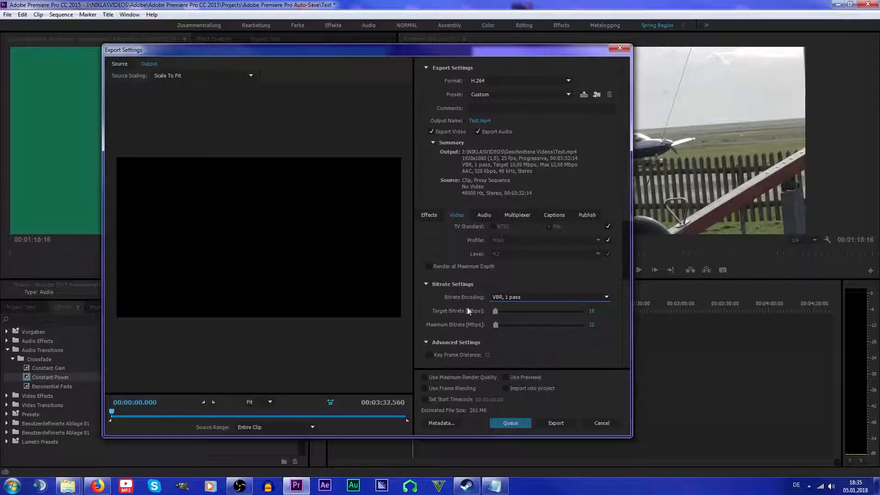
{"action": "left_click", "coordinate": [504, 298]}
{"action": "left_click", "coordinate": [530, 296]}
- Set both the target bitrate and the maximum bitrate to 20 Mbps
{"action": "left_click_drag", "start_coordinate": [496, 310], "coordinate": [511, 310]}
{"action": "left_click", "coordinate": [600, 310]}
{"action": "type", "text": "20"}
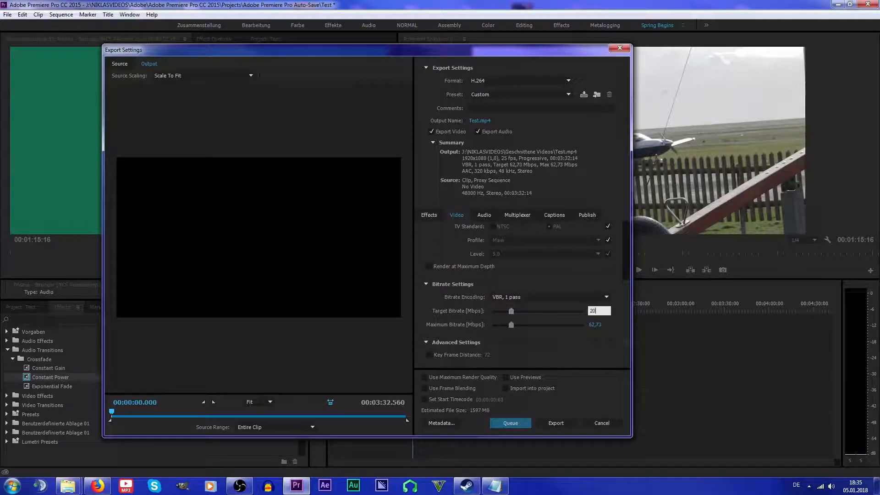
{"action": "key", "text": "Return"}
{"action": "left_click", "coordinate": [595, 325]}
{"action": "type", "text": "20"}
{"action": "key", "text": "Return"}
- Review the source range options, keep Entire Clip, and move the export dialog aside
{"action": "left_click", "coordinate": [268, 427]}
{"action": "left_click", "coordinate": [303, 425]}
{"action": "left_click", "coordinate": [291, 426]}
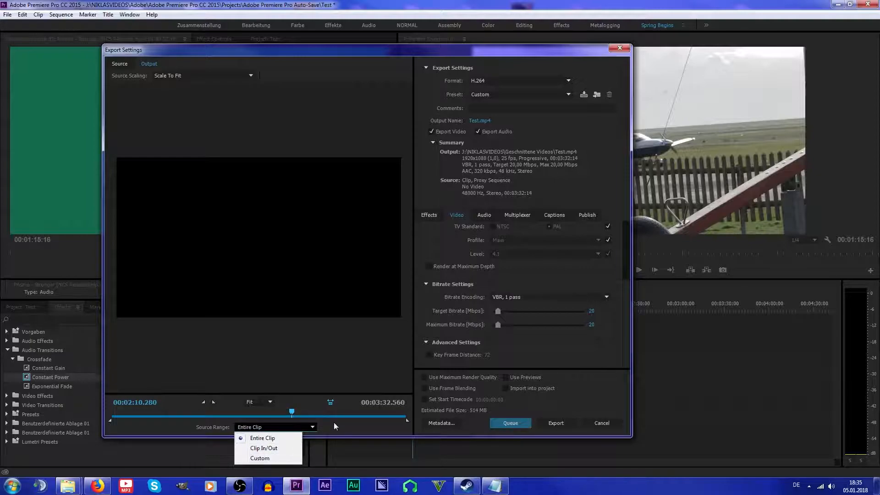
{"action": "left_click", "coordinate": [406, 426]}
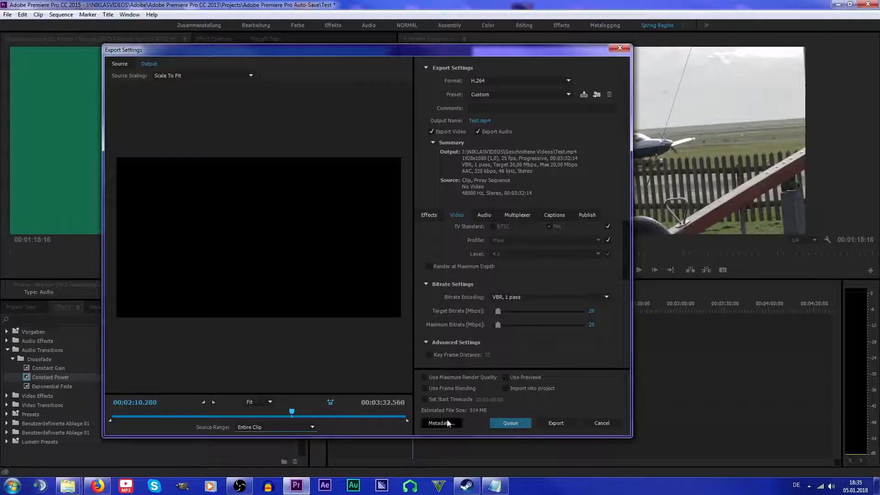
{"action": "left_click", "coordinate": [497, 421]}
{"action": "left_click_drag", "start_coordinate": [508, 44], "coordinate": [578, 38]}
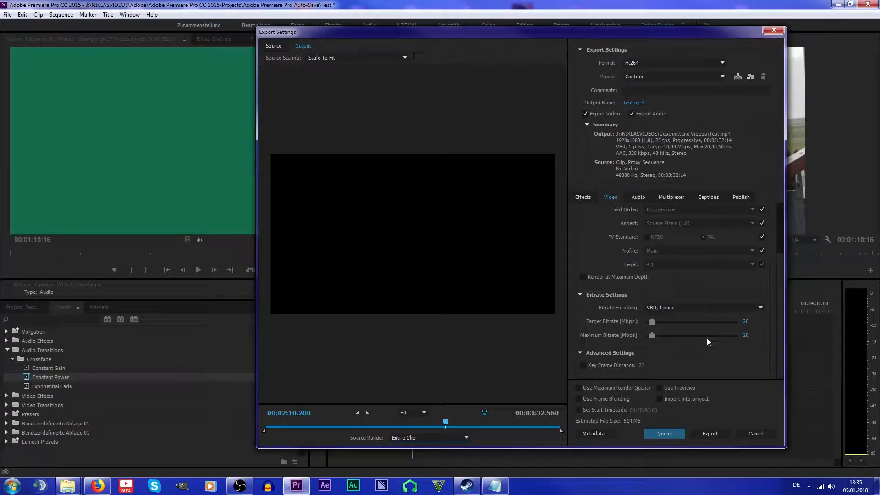
- Try CBR as the bitrate encoding, and switch back to VBR, 1 pass
{"action": "left_click", "coordinate": [676, 307]}
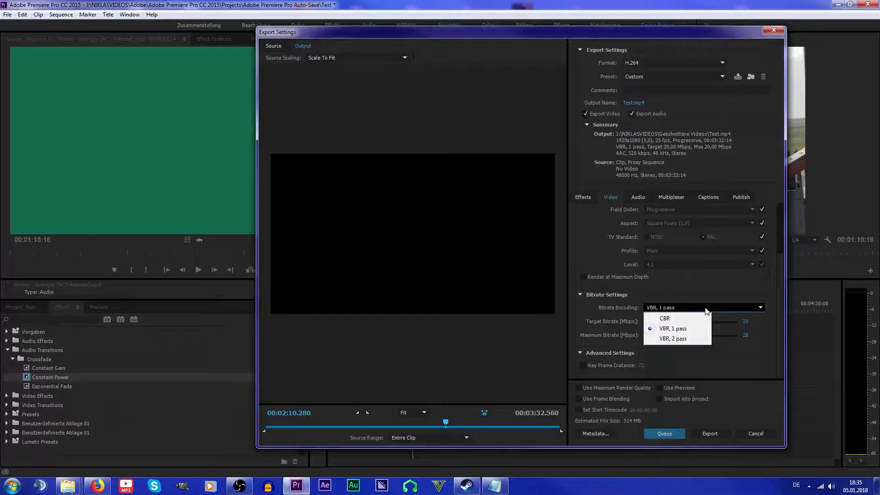
{"action": "left_click", "coordinate": [666, 329]}
{"action": "left_click", "coordinate": [666, 308]}
{"action": "left_click", "coordinate": [672, 319]}
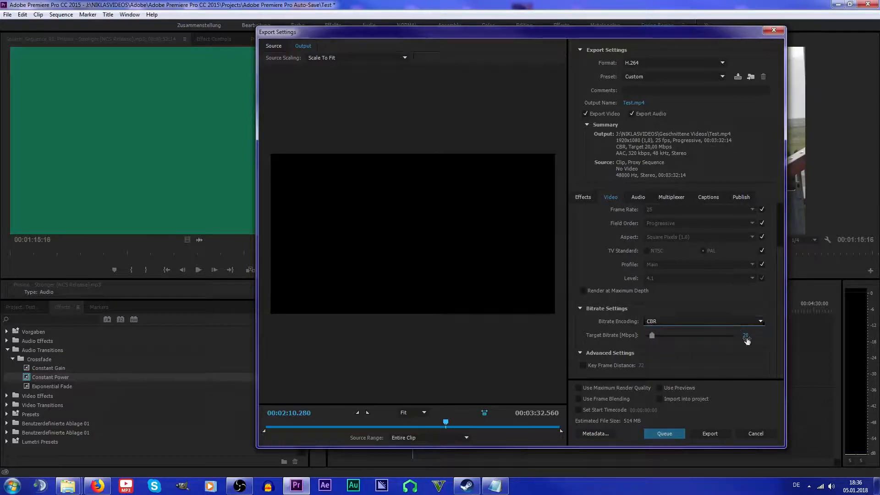
{"action": "left_click", "coordinate": [701, 321]}
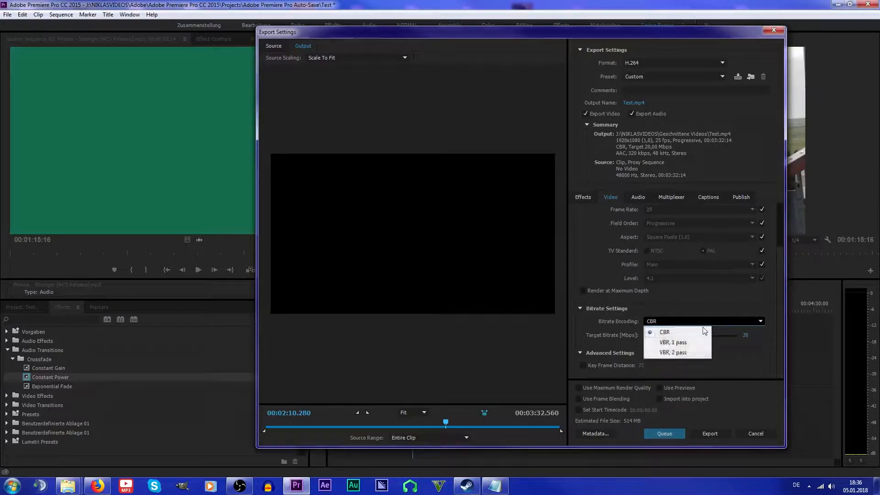
{"action": "left_click", "coordinate": [668, 342]}
- Start exporting Test.mp4 with the chosen H.264 settings
{"action": "scroll", "coordinate": [778, 330], "scroll_direction": "down", "scroll_amount": 1}
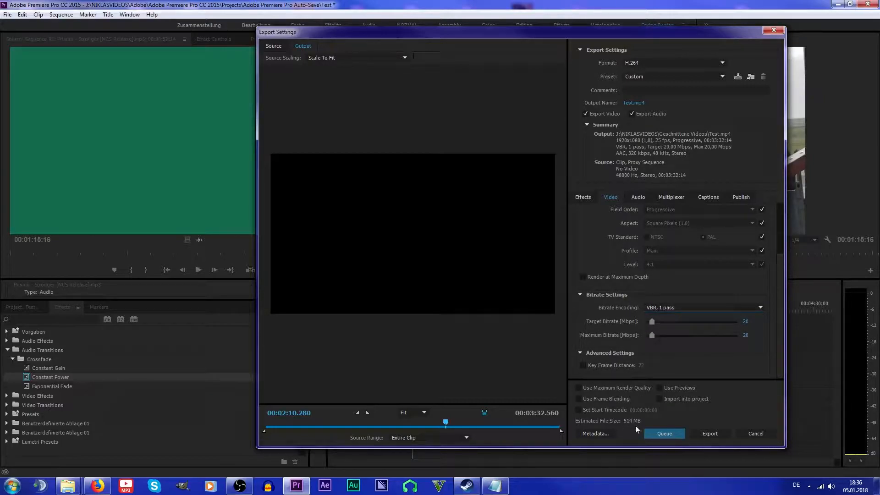
{"action": "left_click", "coordinate": [719, 432]}
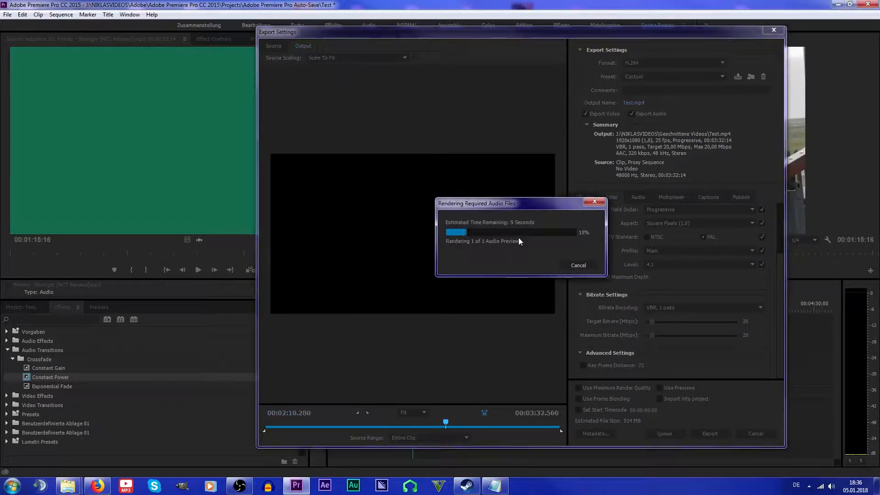